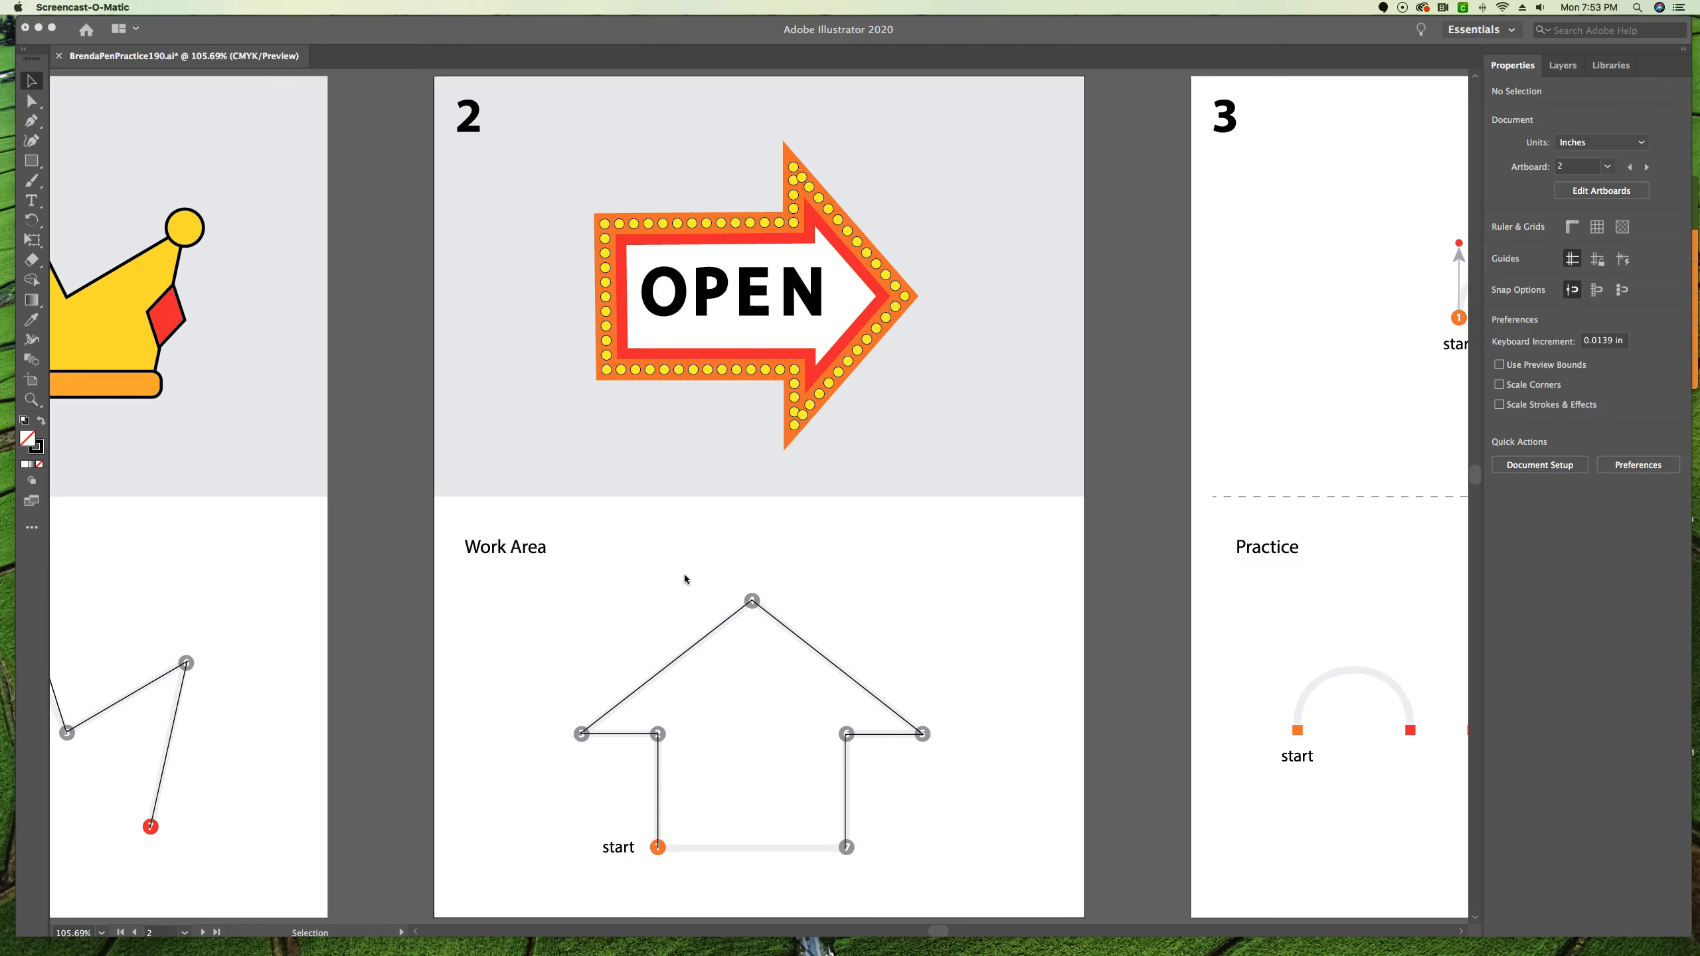
Step: On artboard 3, draw a closed rounded freeform shape with four curved anchor points beside the number 3 using the Pen tool
left_click(1607, 168)
left_click(1625, 221)
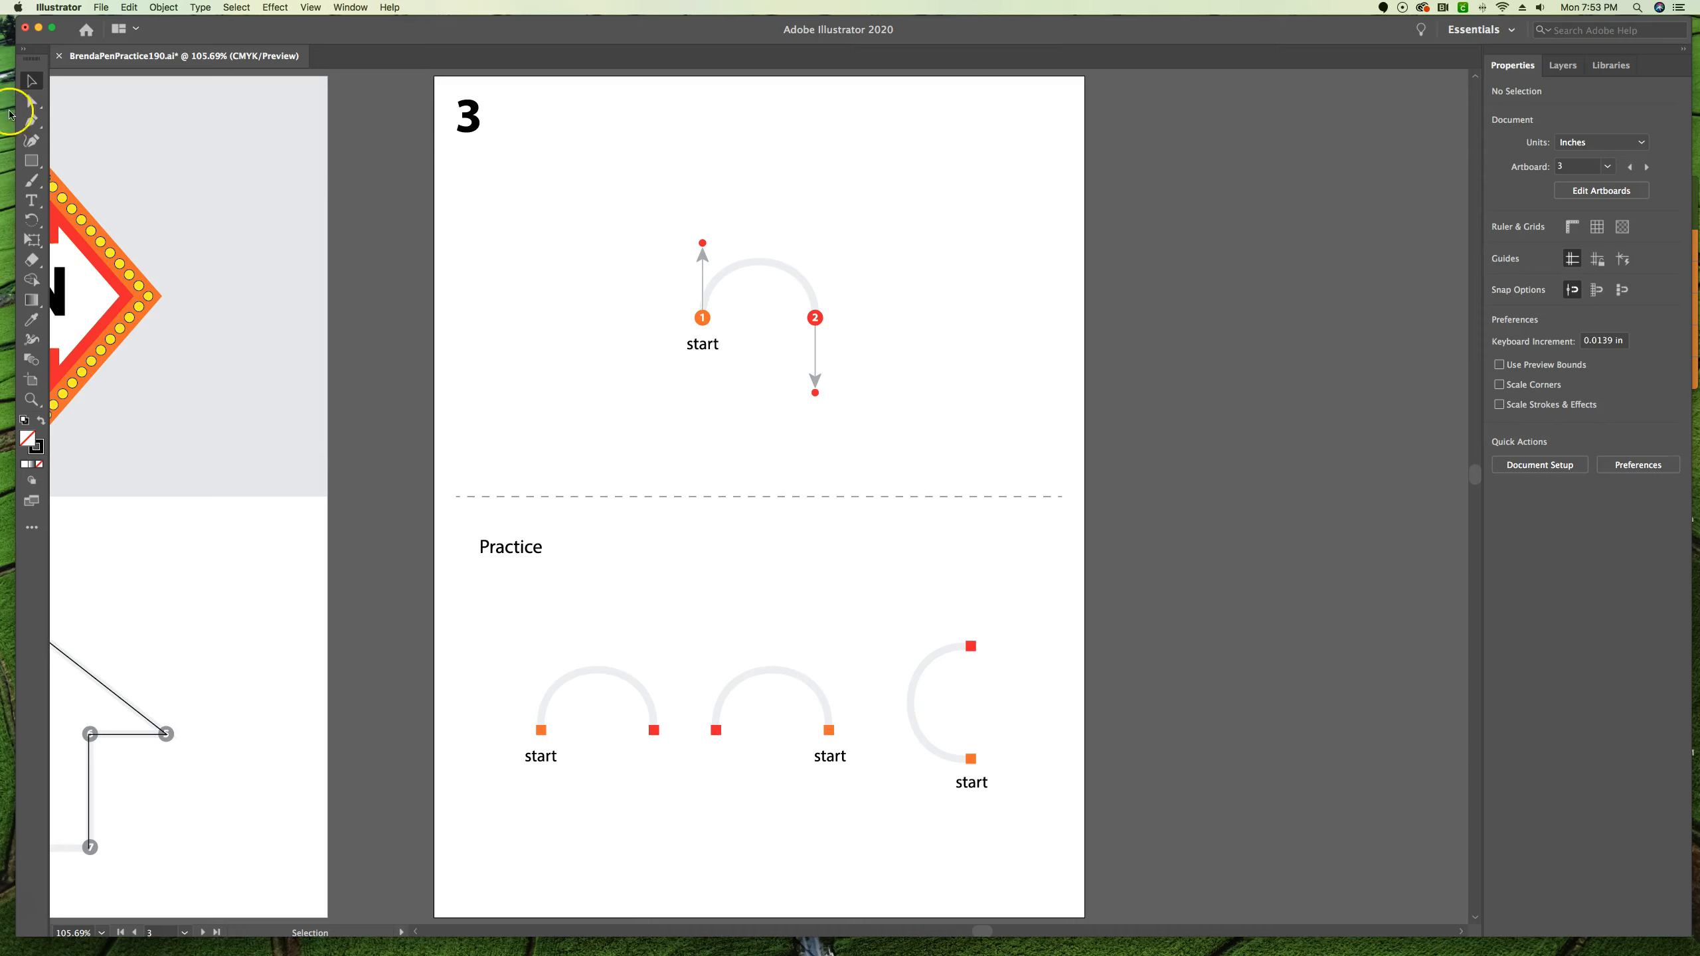
left_click(31, 122)
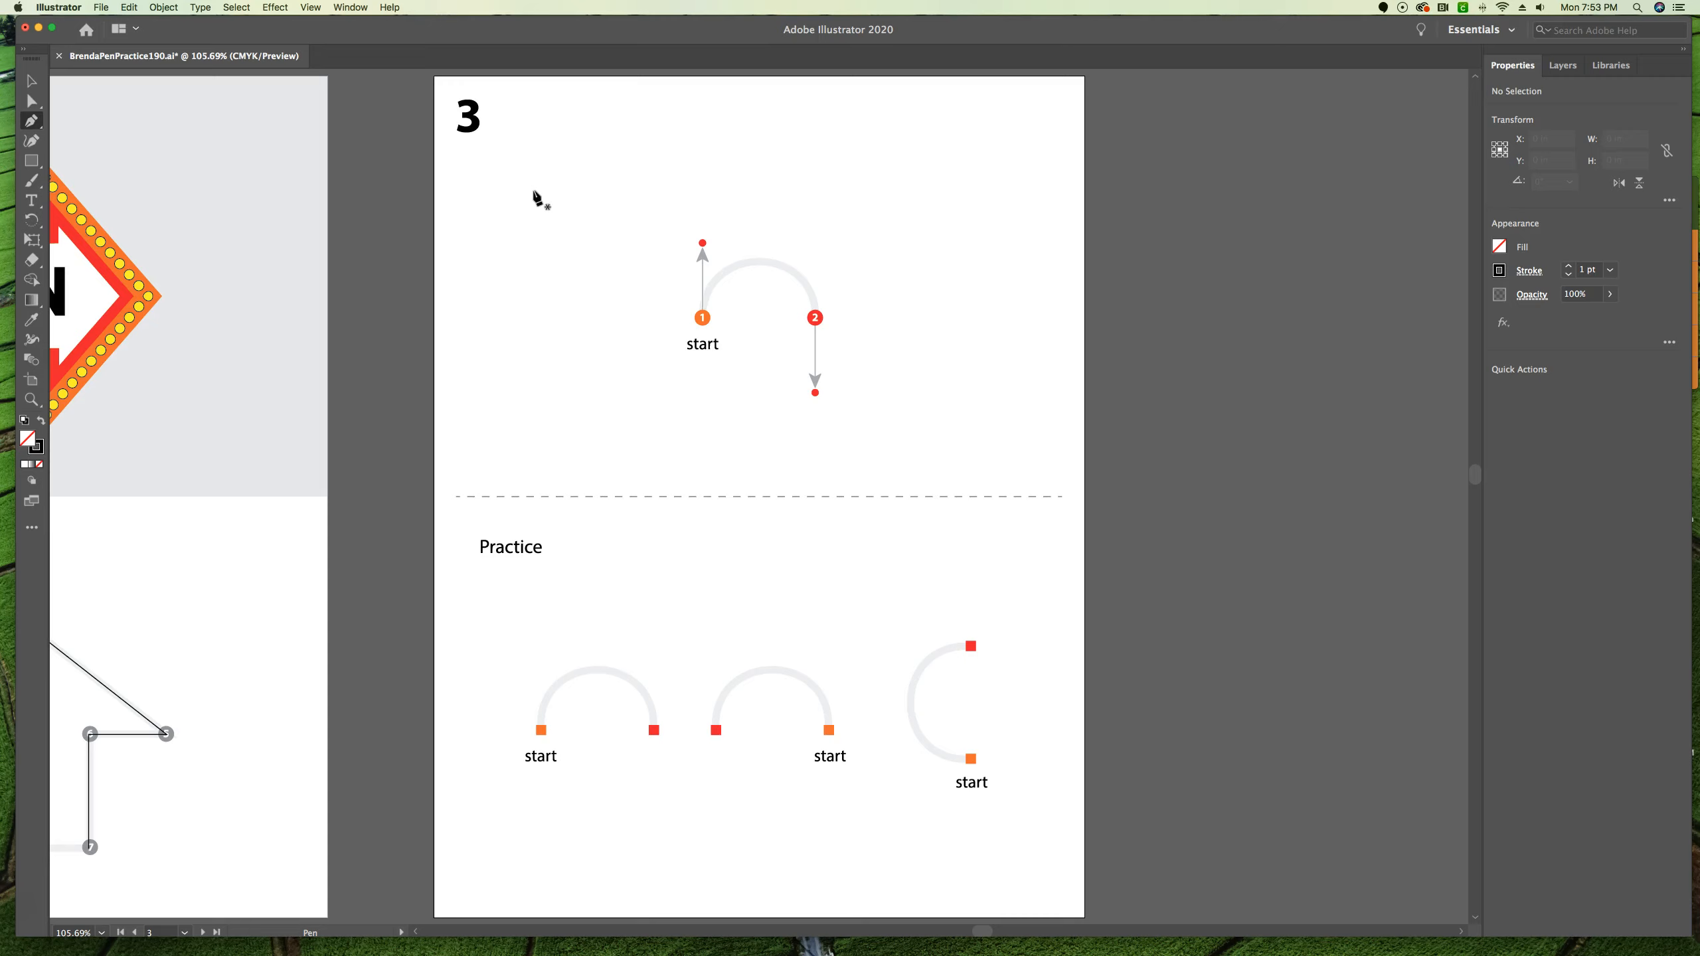
left_click(507, 167)
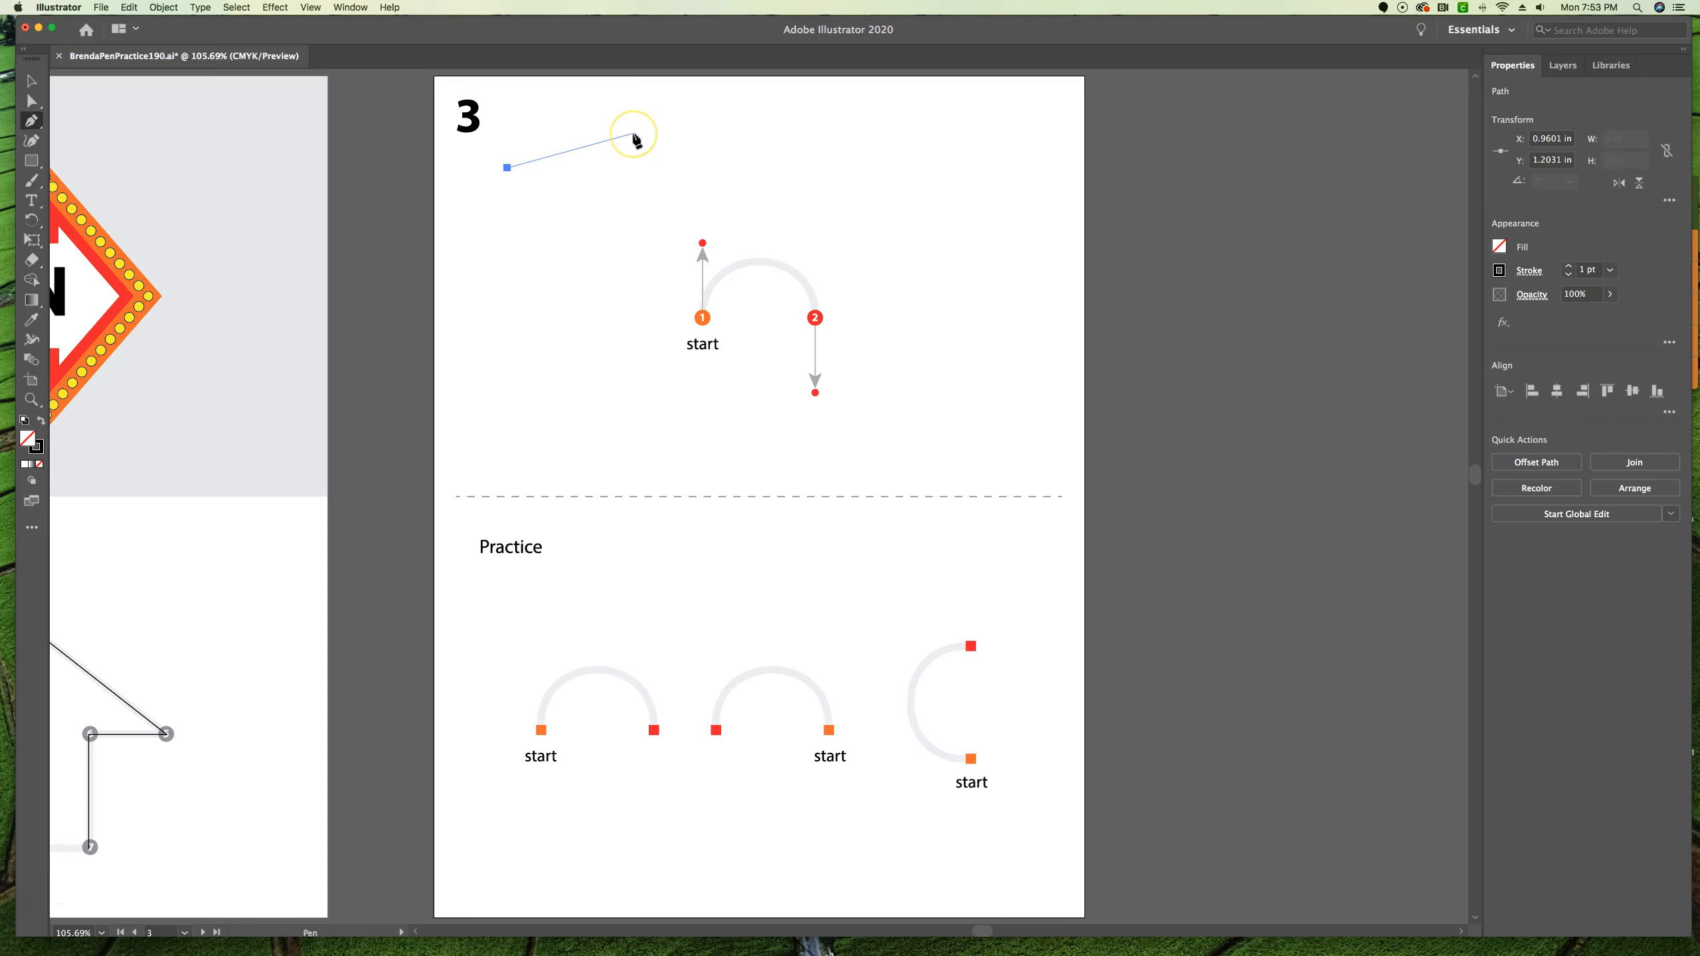
left_click_drag(639, 138, 684, 187)
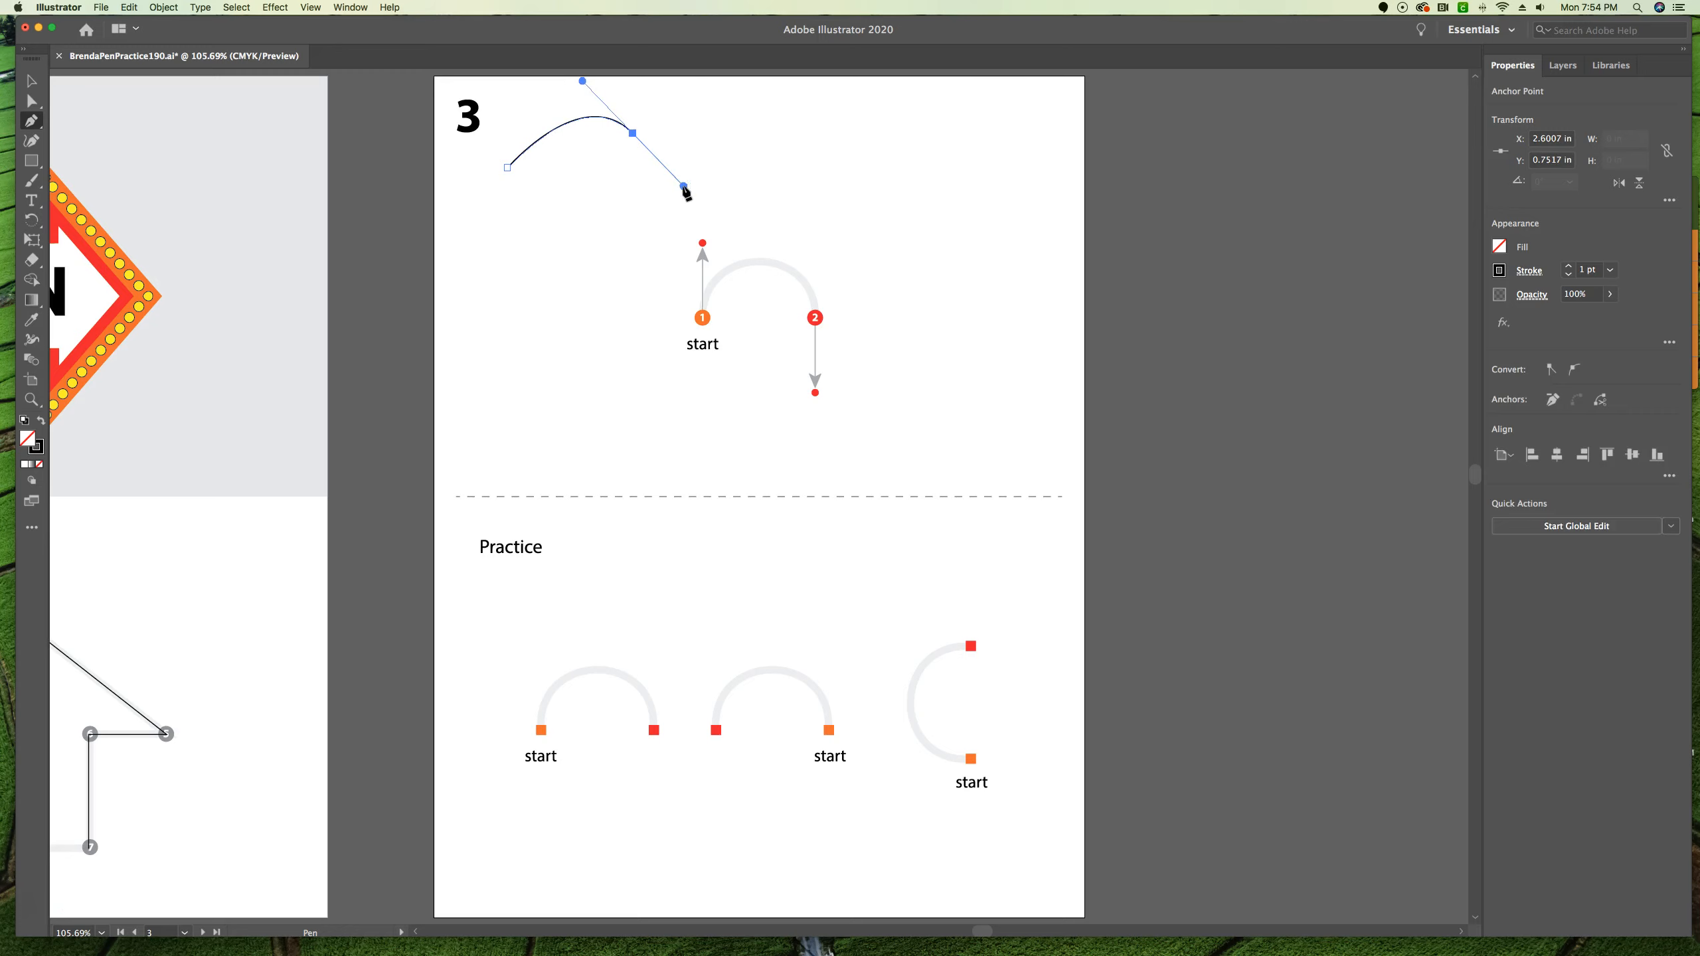
left_click(630, 132)
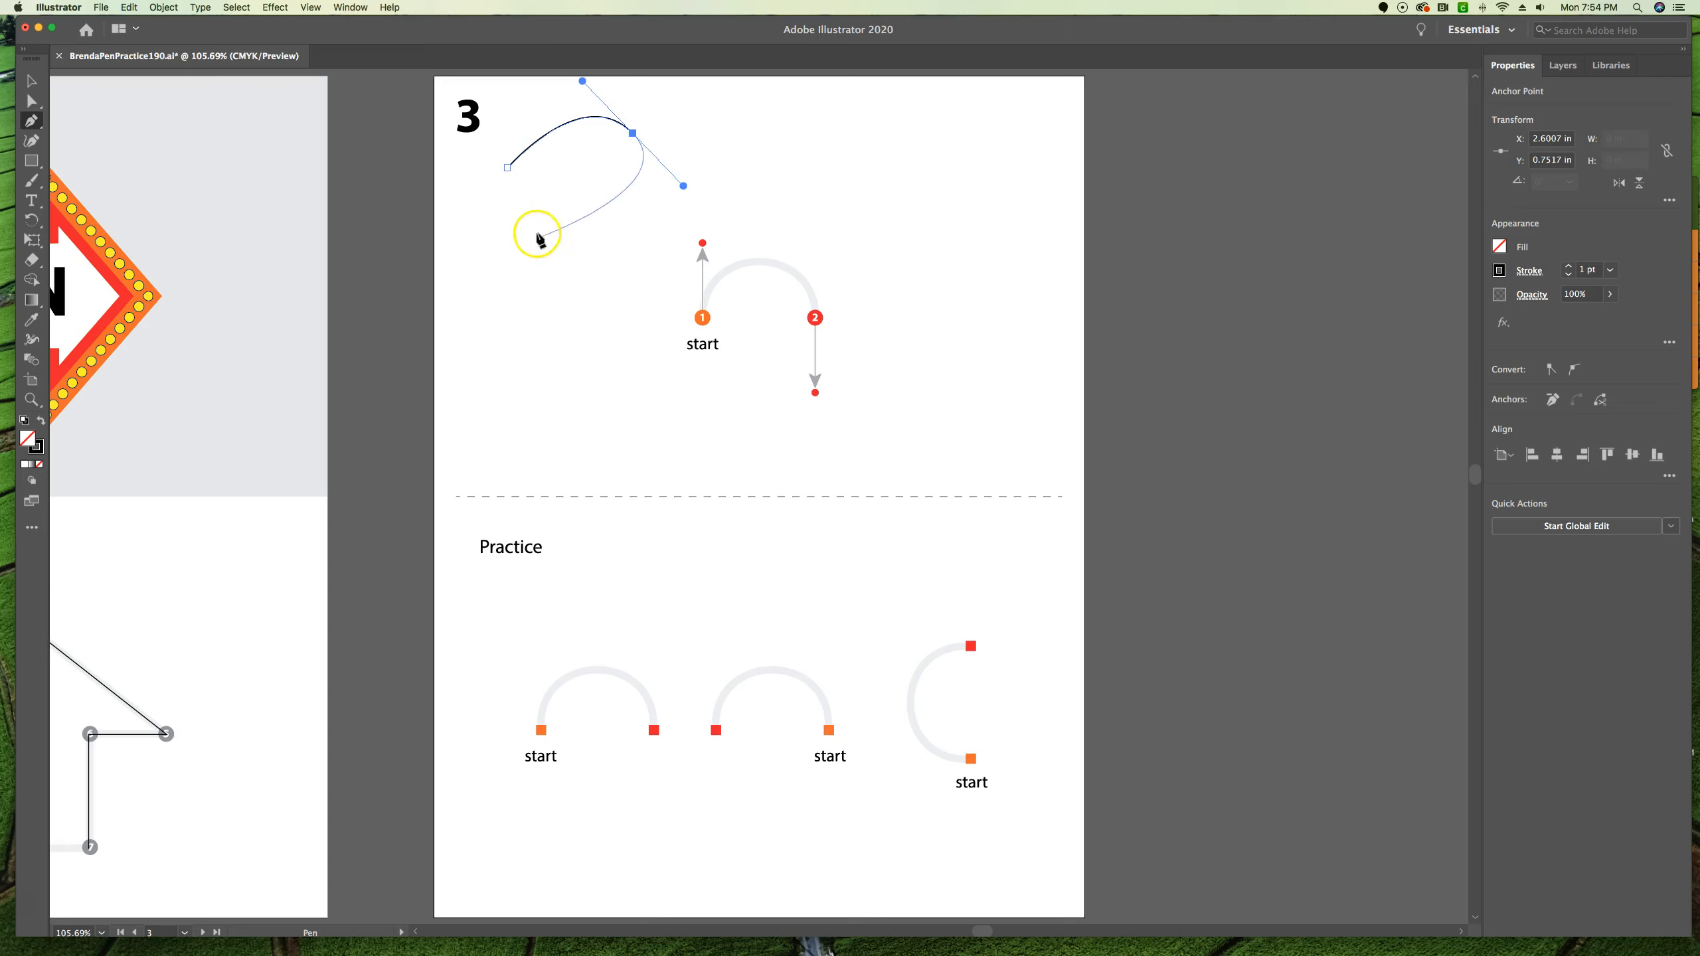
left_click(615, 251)
left_click_drag(615, 253, 564, 257)
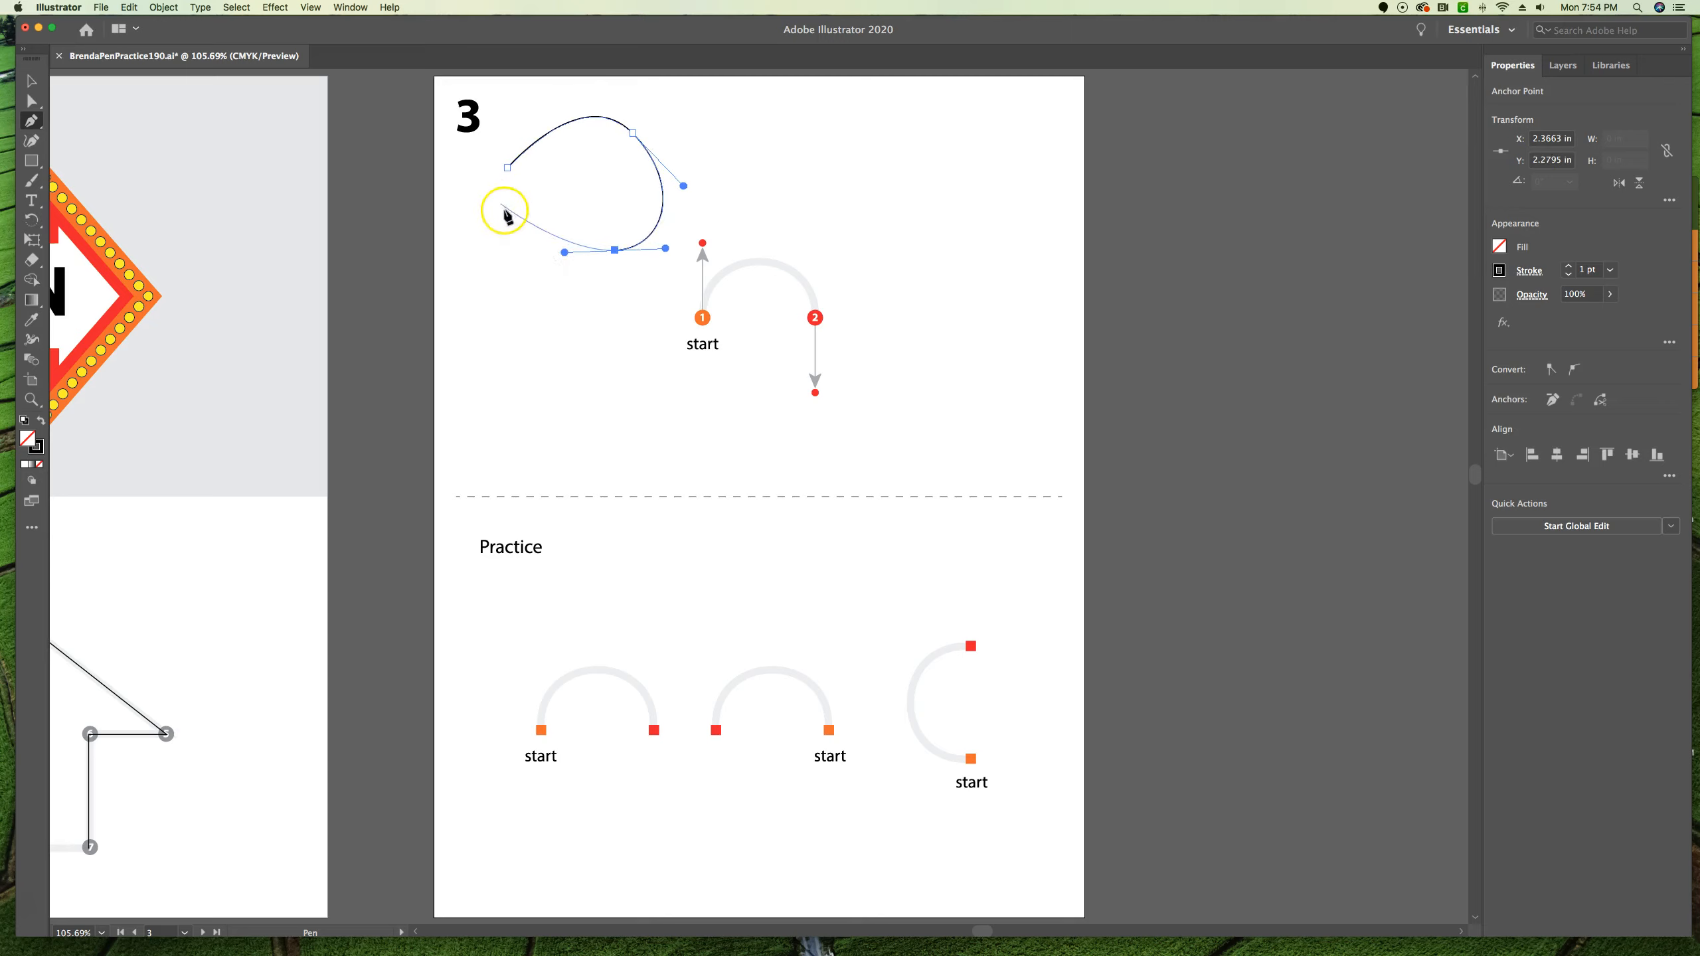
left_click_drag(504, 210, 494, 176)
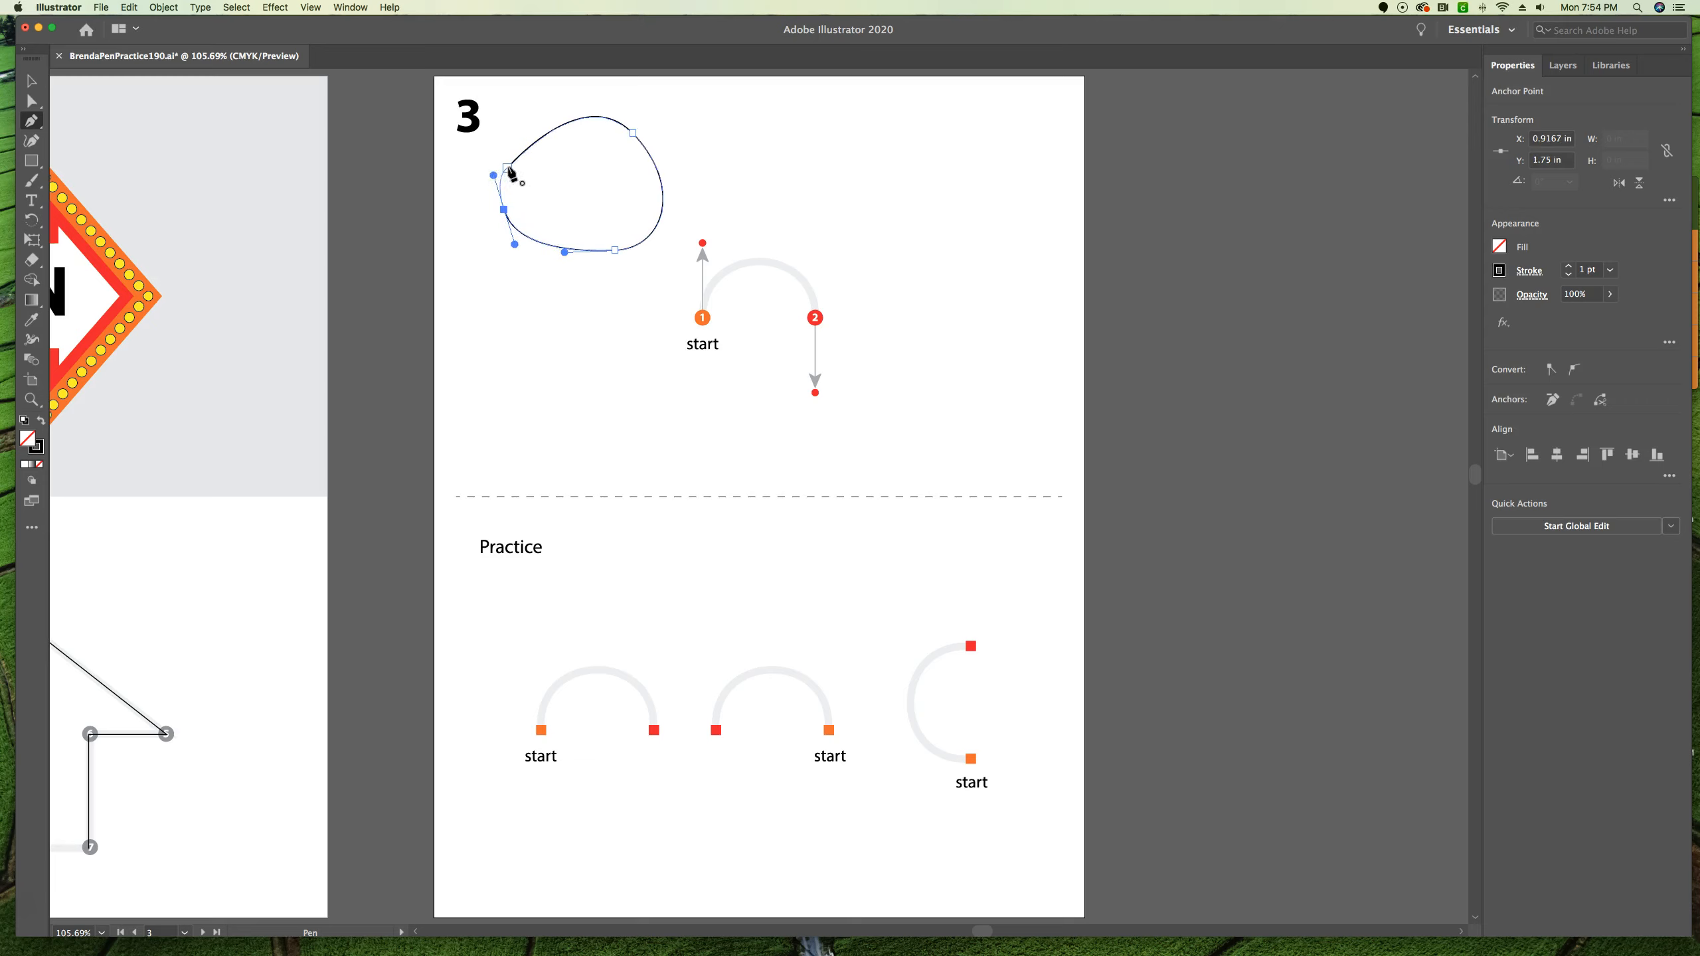
left_click(507, 168)
Step: Draw an open, wavy curved path to the upper right of the numbered sample arc with the Pen tool and end it unclosed
left_click(731, 178)
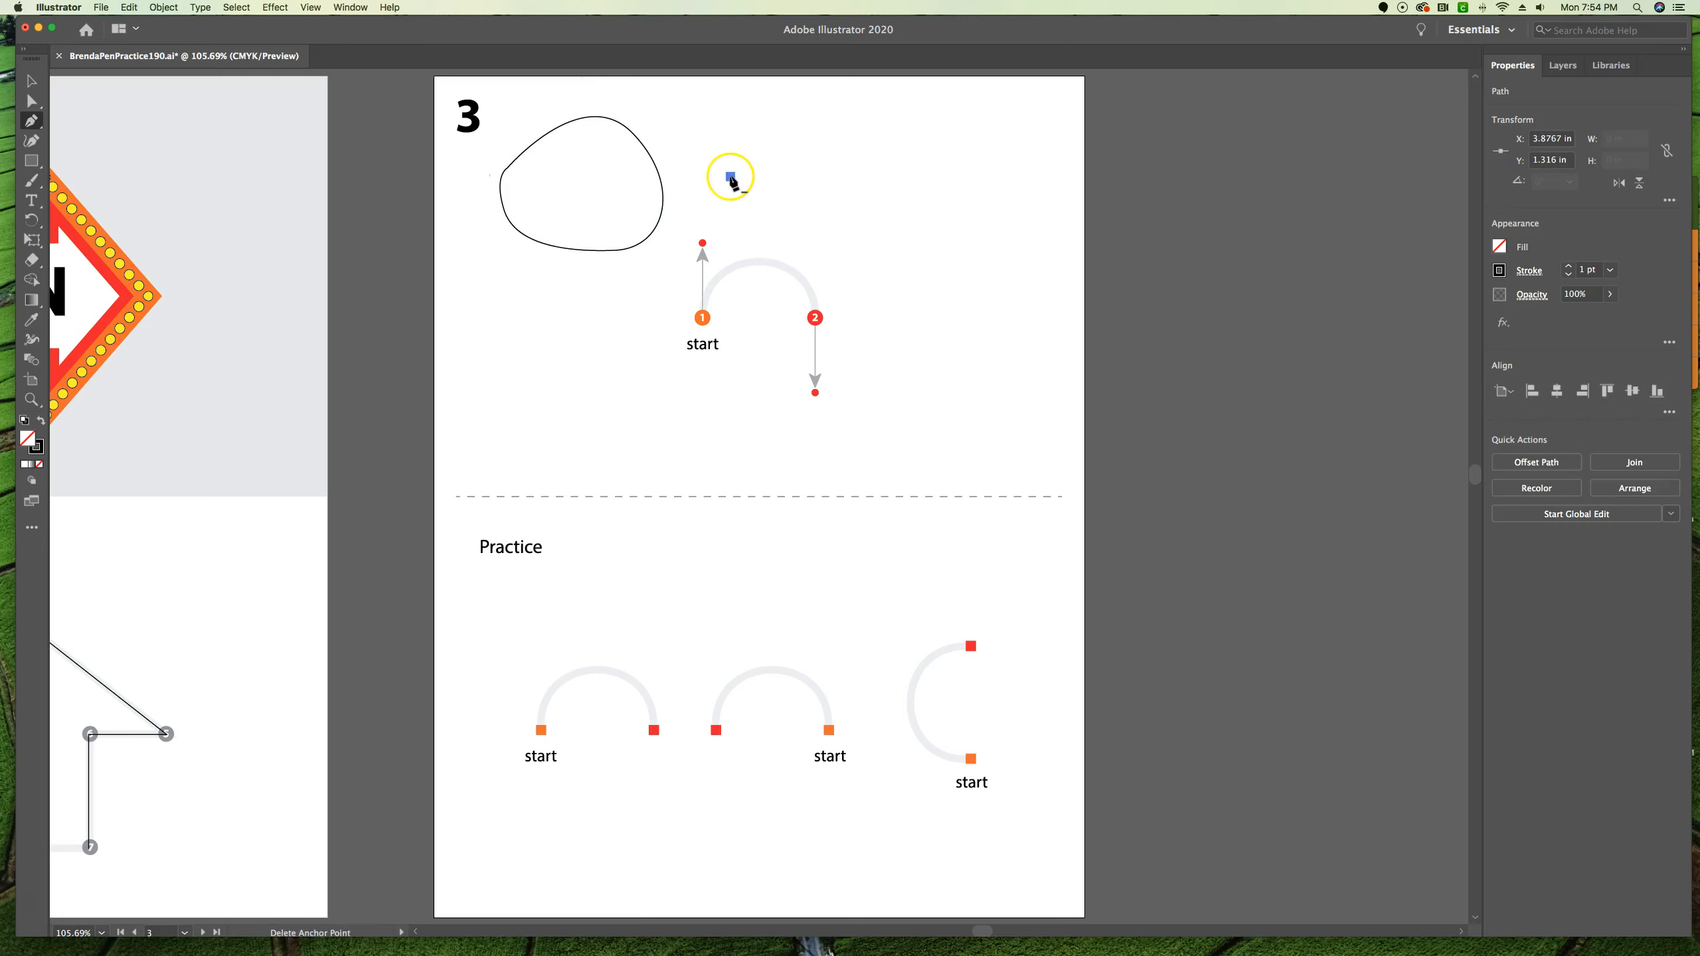
left_click(751, 128)
left_click_drag(751, 128, 1012, 262)
left_click_drag(1024, 202, 1047, 162)
left_click_drag(990, 115, 901, 163)
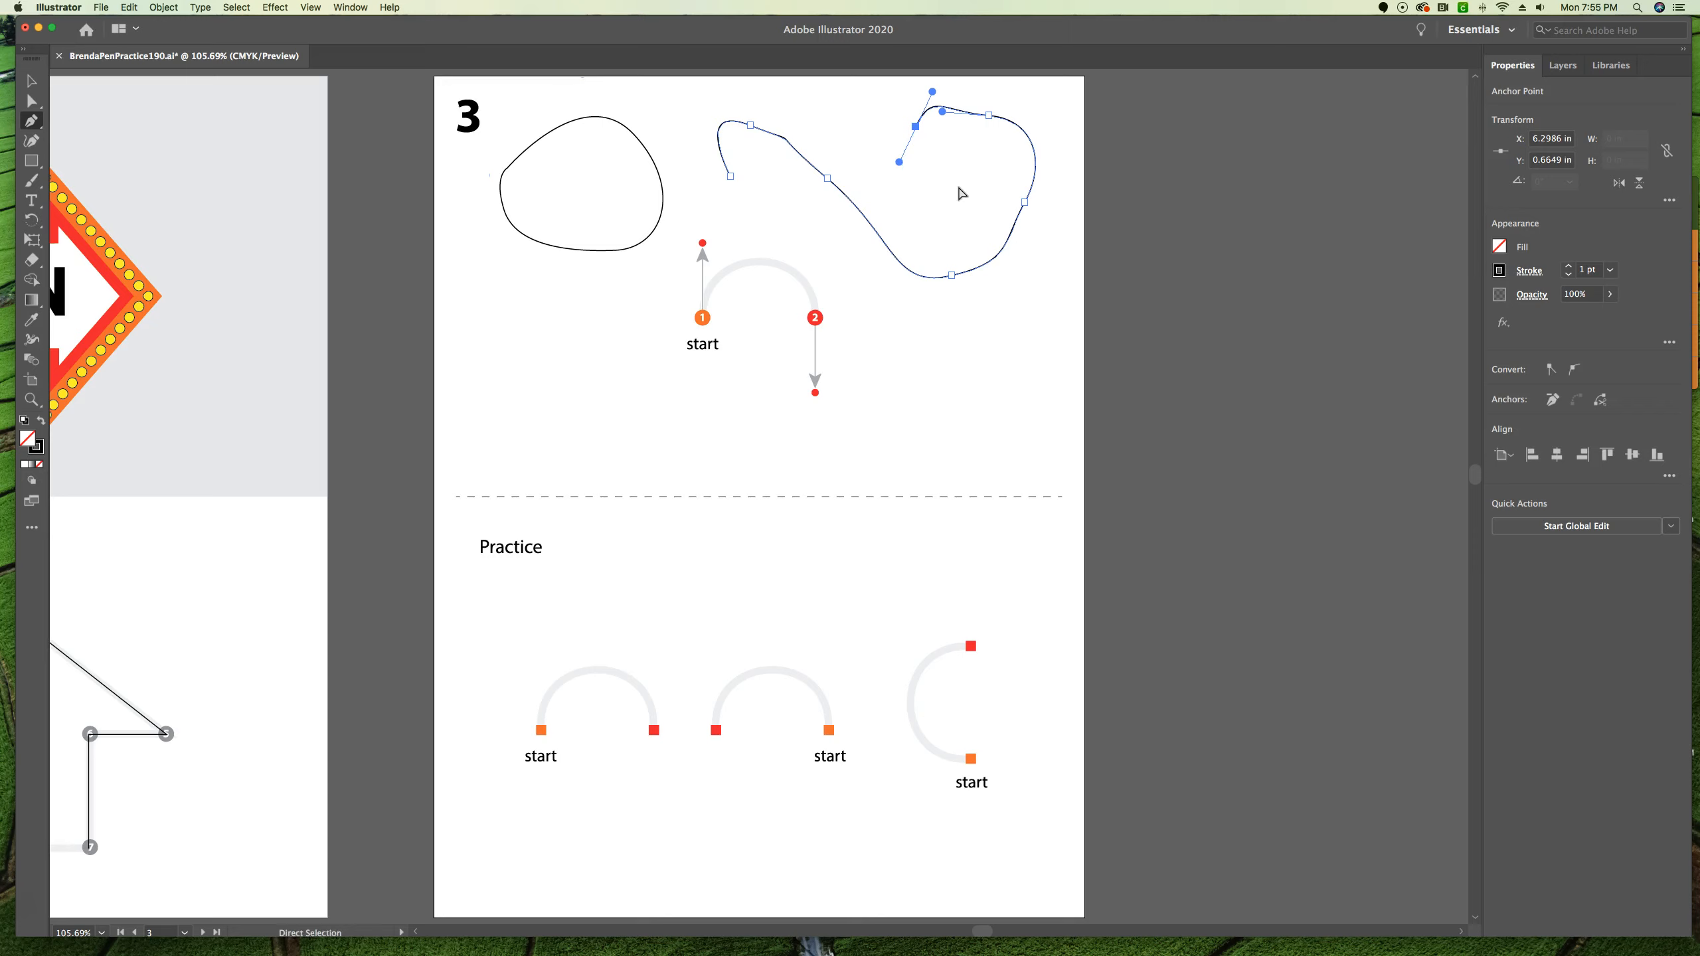
left_click(958, 189, "super")
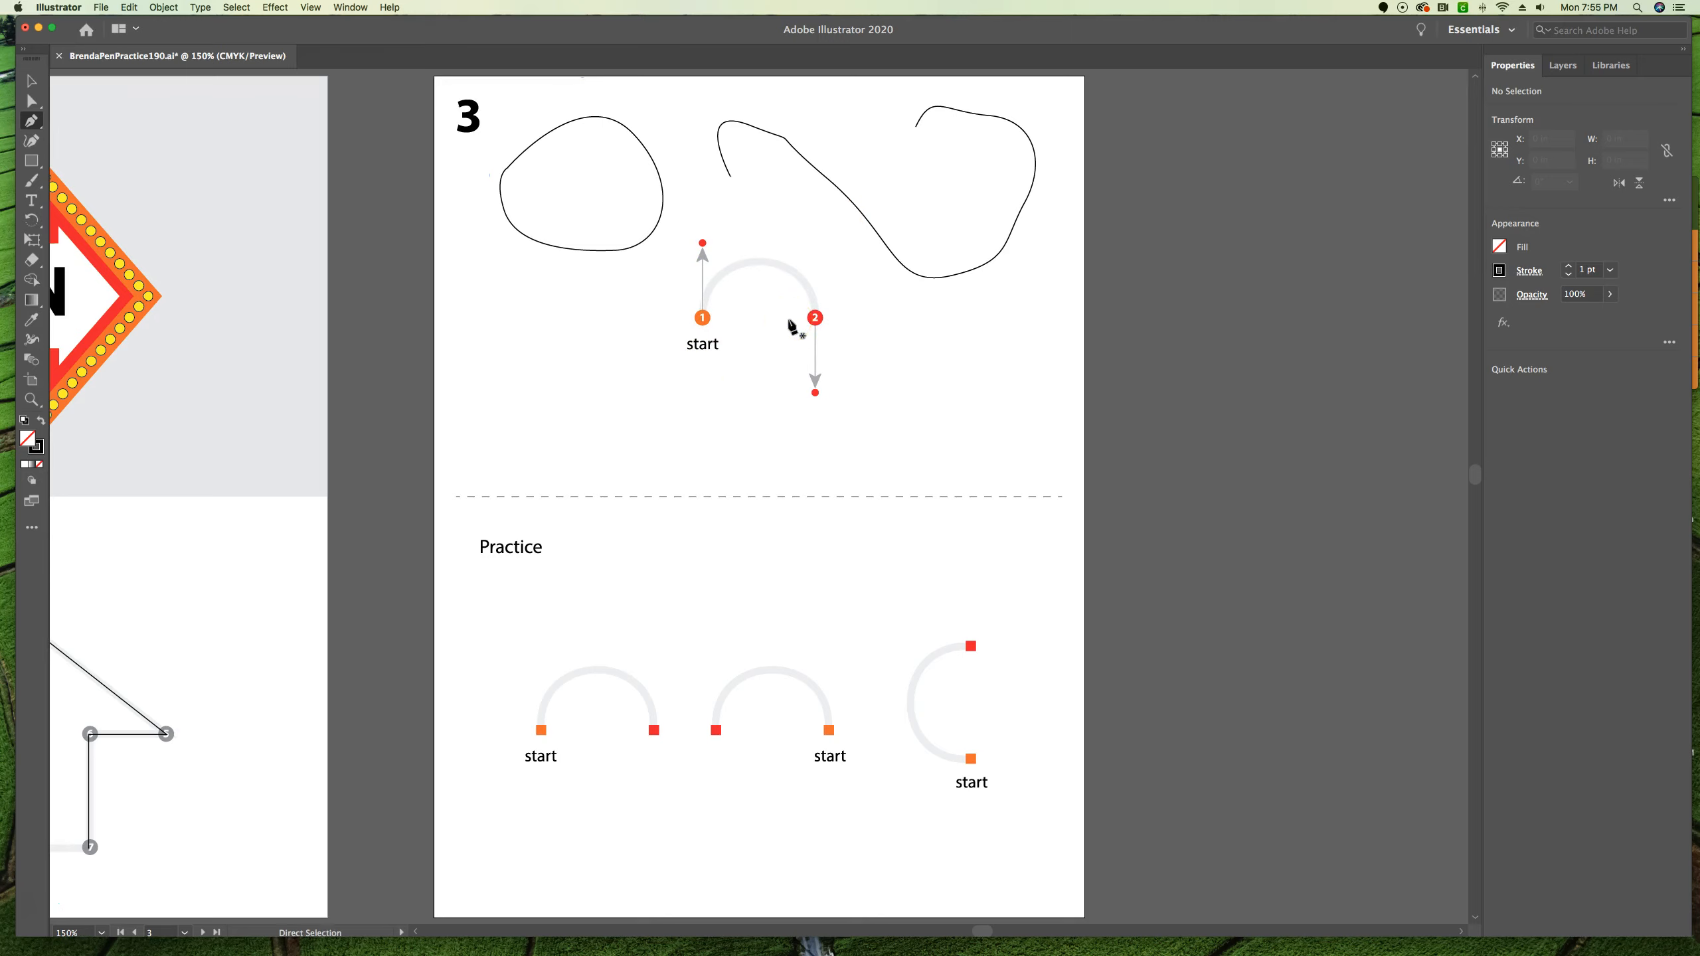
Step: Trace the numbered sample arc from point 1 to point 2, extending each direction handle to its red dot, and end the path
key("super+equal")
key("super+equal")
left_click_drag(1066, 193, 1081, 568)
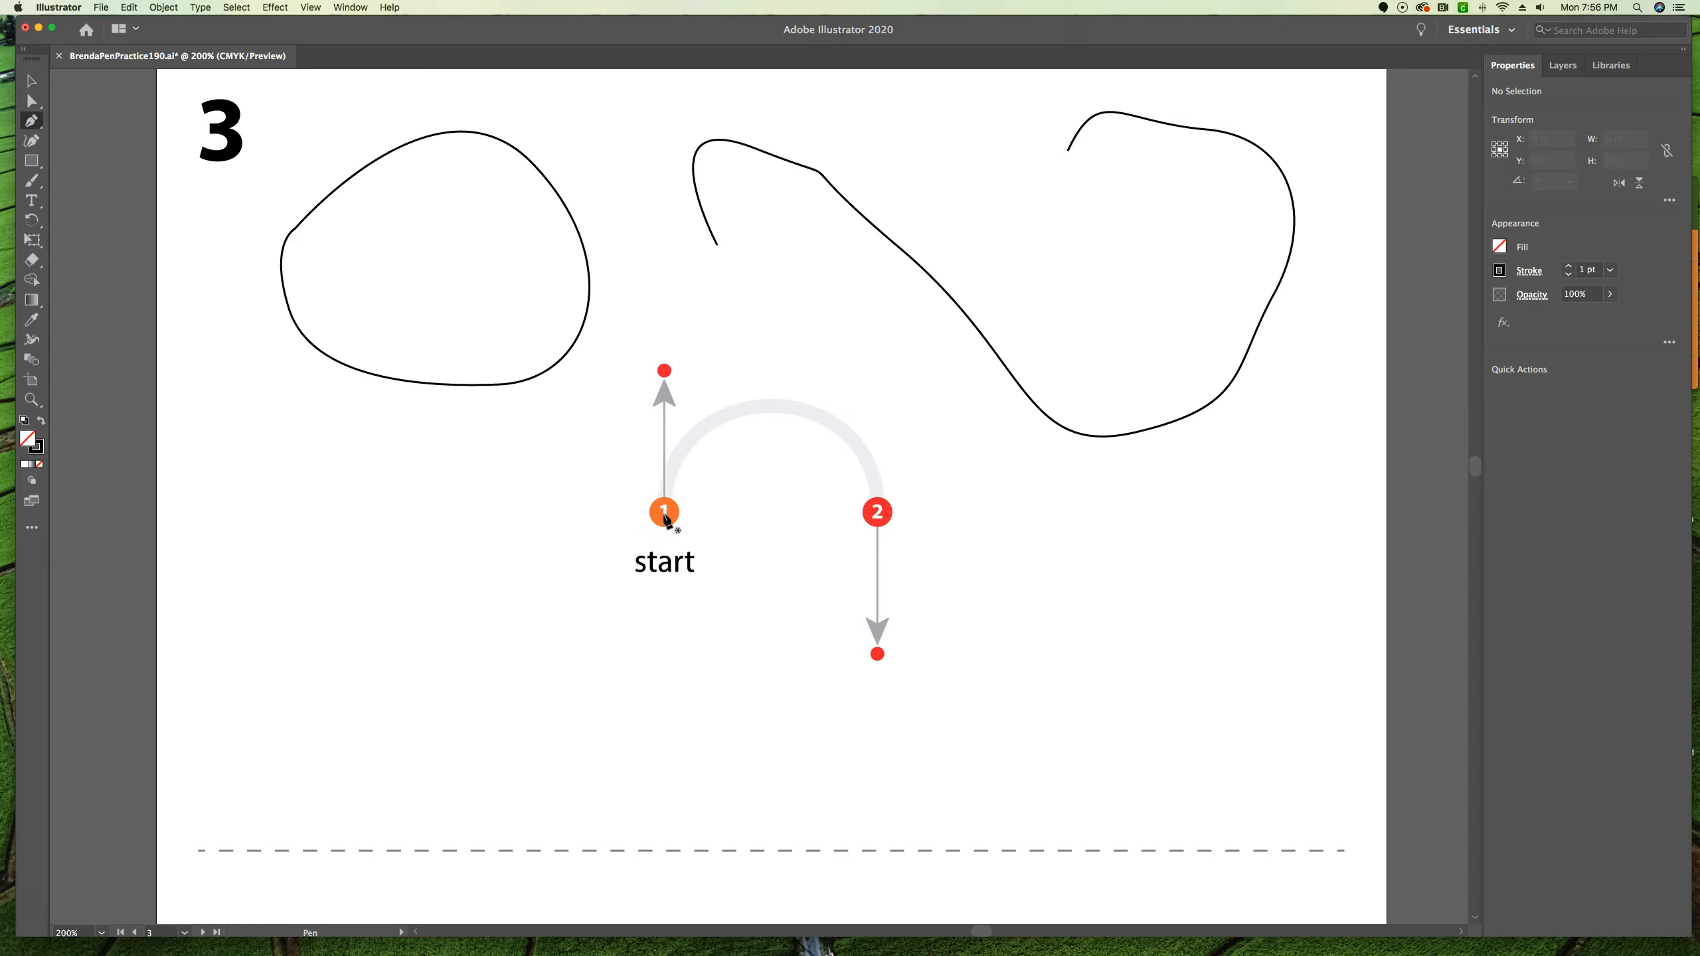
left_click_drag(665, 514, 664, 512)
left_click_drag(607, 448, 673, 498)
left_click_drag(664, 417, 666, 378)
left_click_drag(666, 375, 685, 432)
left_click_drag(665, 427, 666, 372)
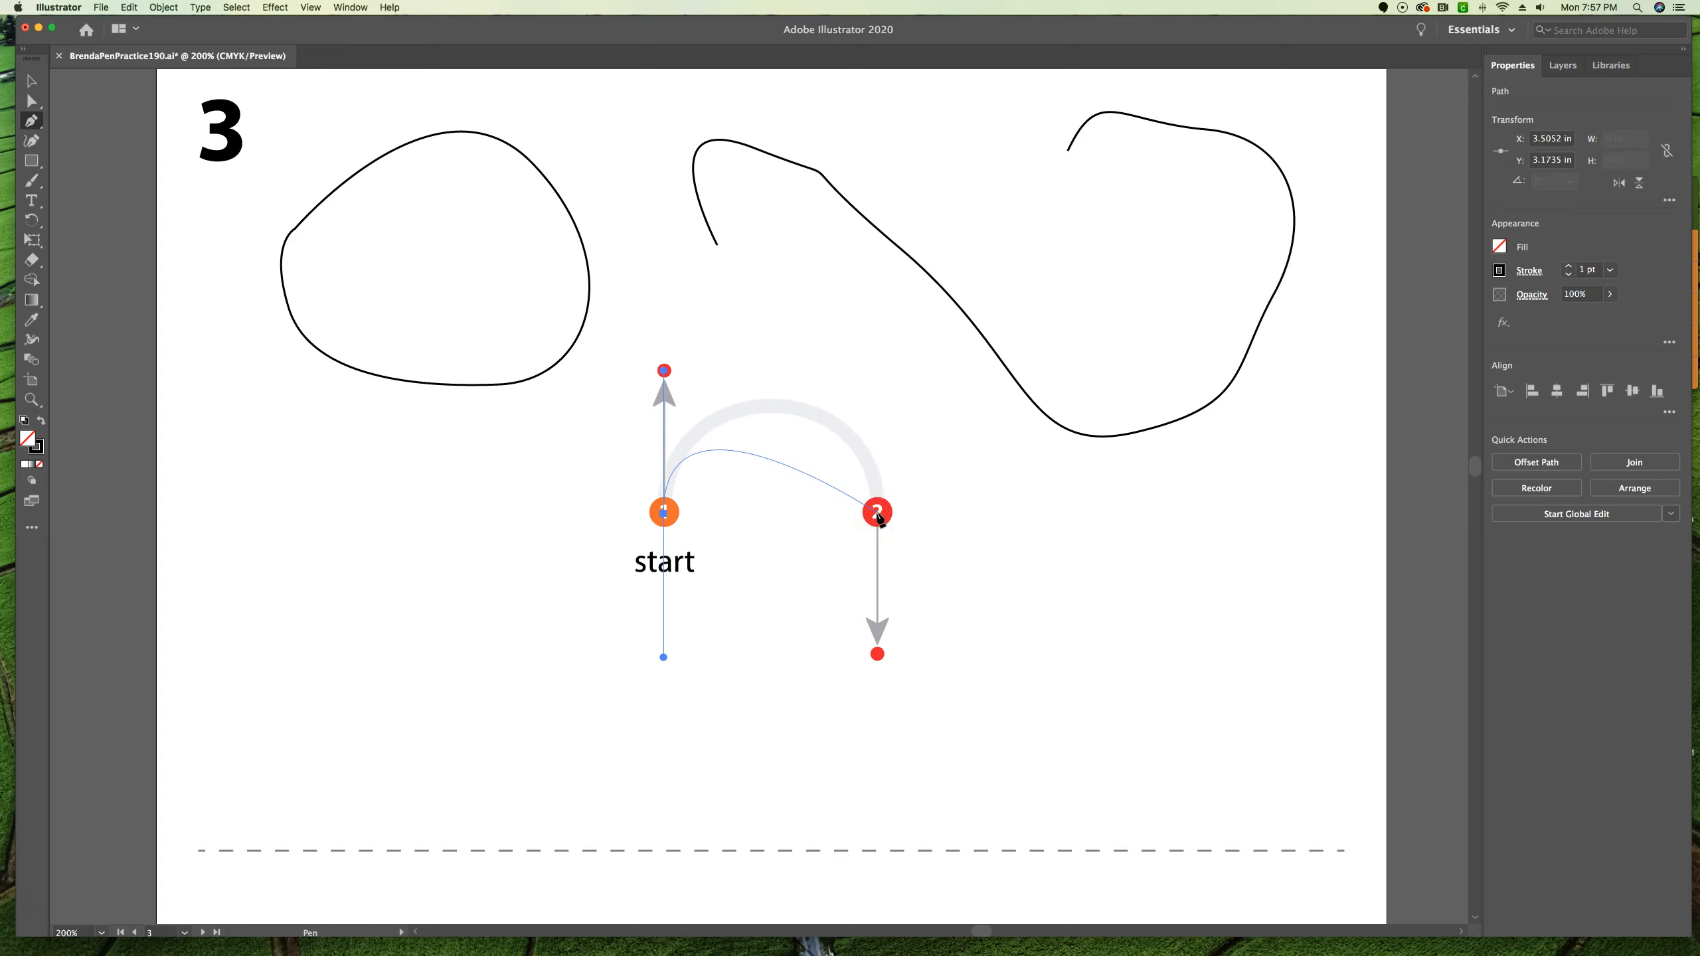
left_click_drag(877, 512, 878, 654)
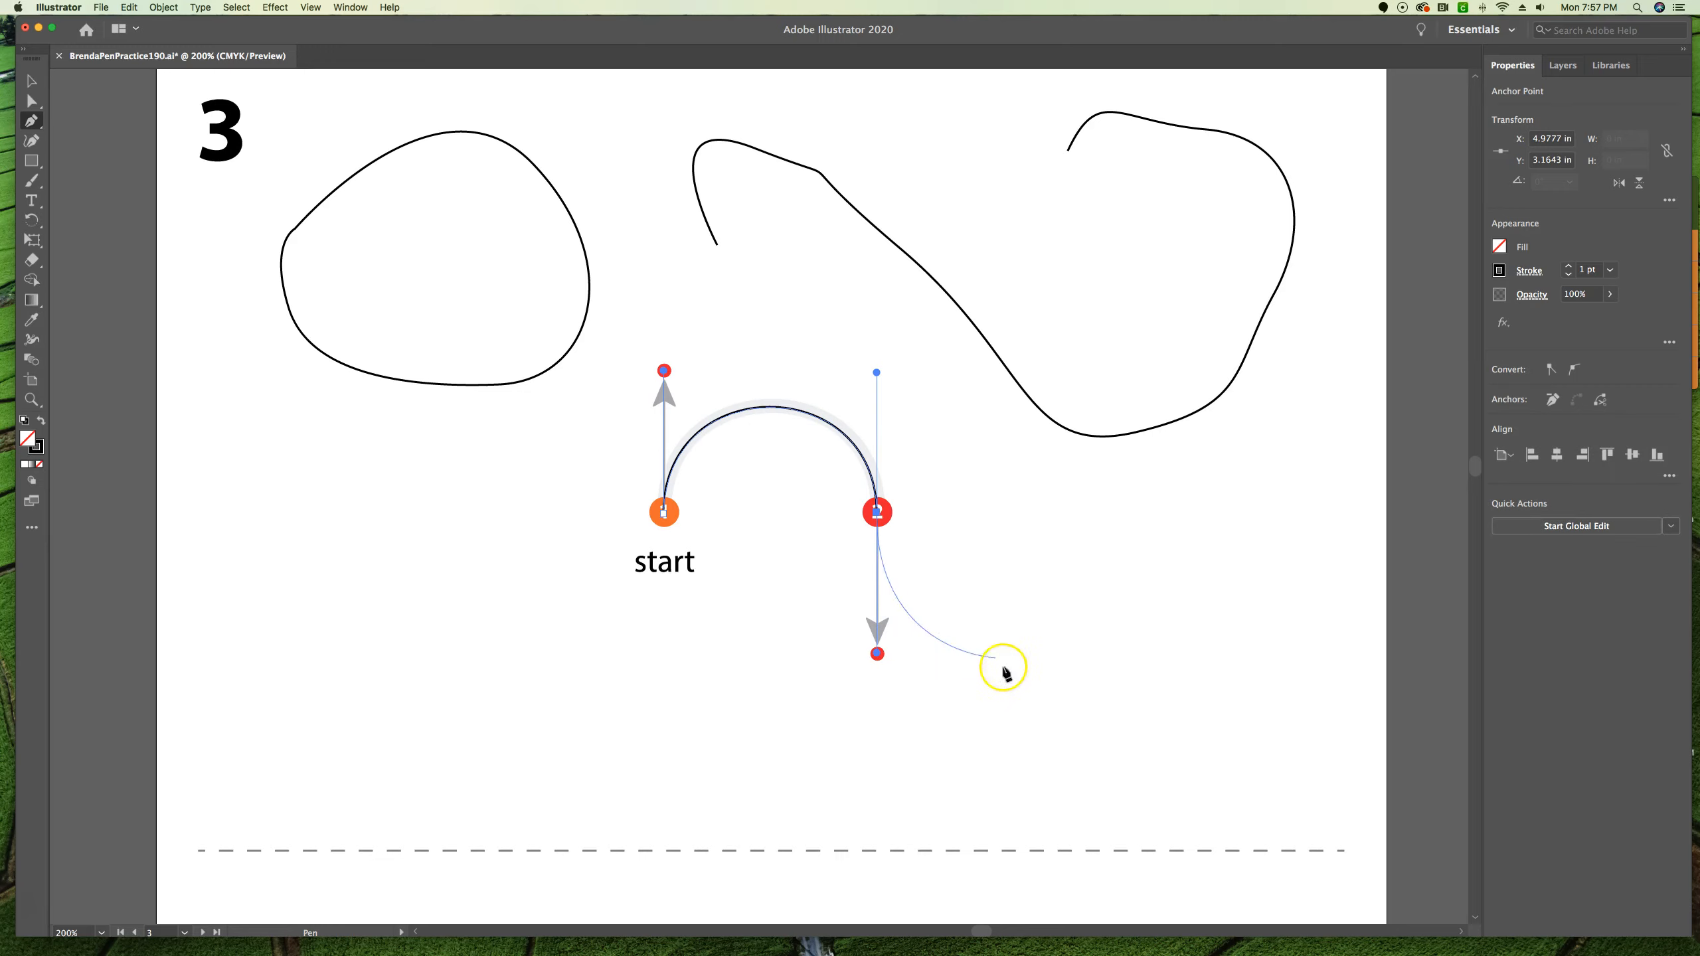
key("super")
left_click(1022, 628, "super")
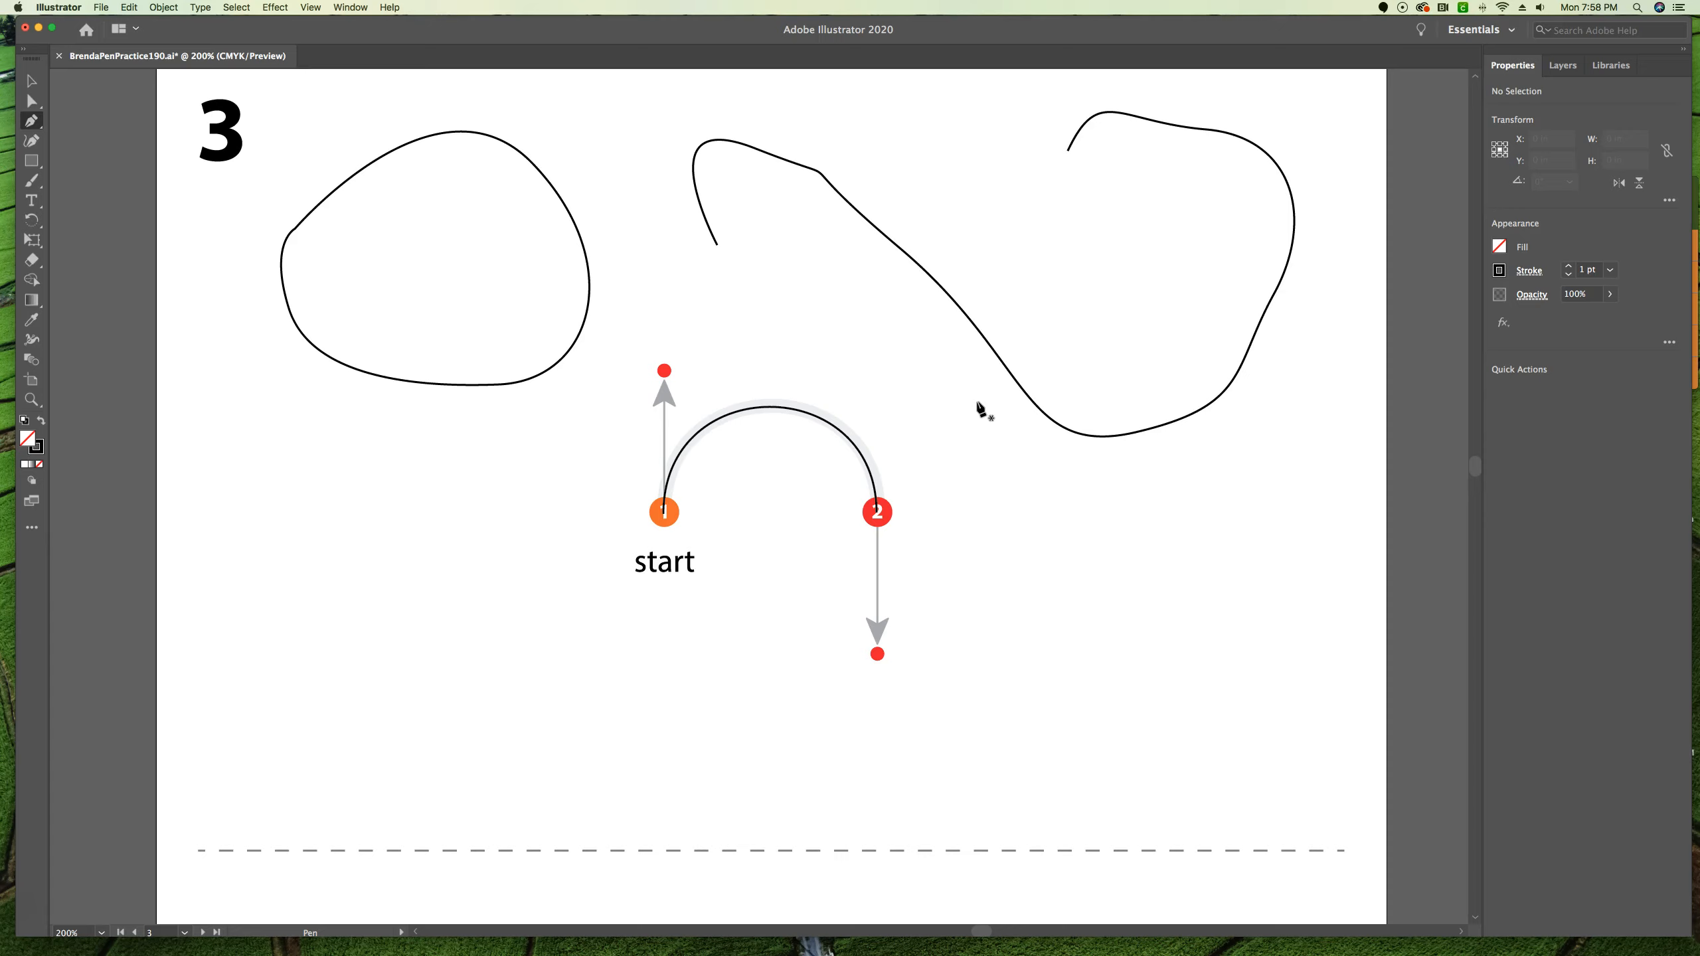
Step: Trace the first Practice arc from its orange start square to its red square using vertical direction handles, tilting the last handle slightly
key("space")
left_click_drag(793, 797, 889, 127)
left_click_drag(725, 507, 697, 378)
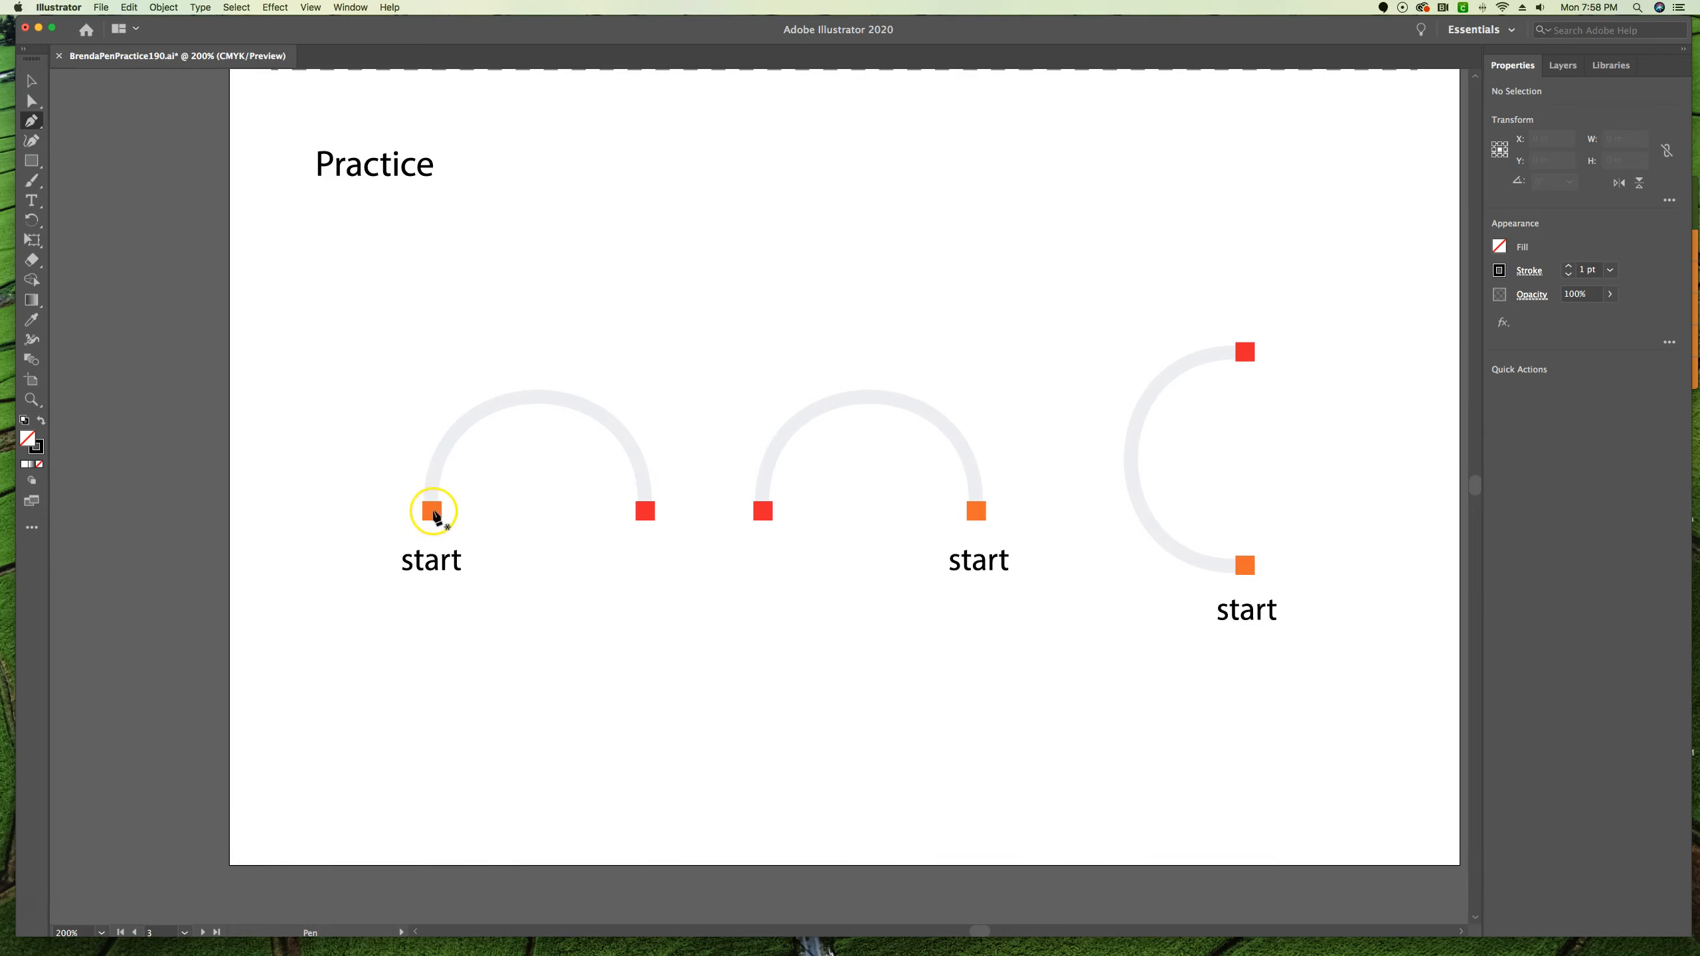
left_click_drag(433, 506, 438, 377)
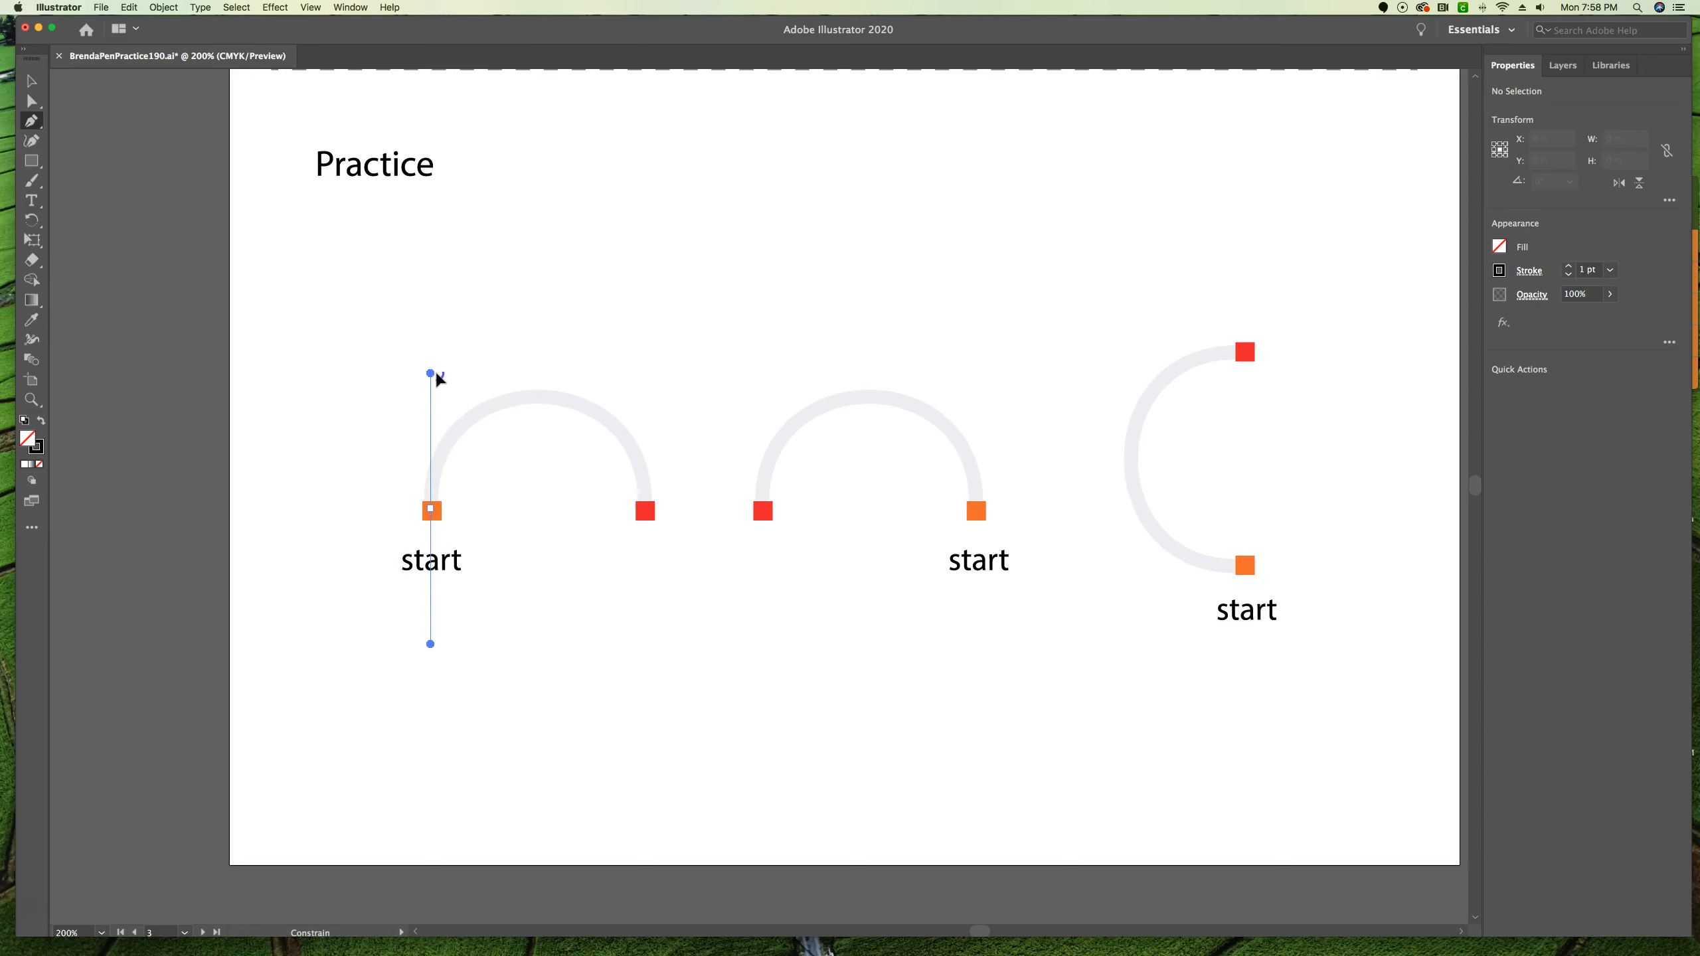
mouse_move(436, 378)
left_mouse_down()
mouse_move(432, 497)
mouse_move(433, 351)
mouse_move(434, 402)
left_mouse_up()
left_click_drag(440, 401, 533, 396)
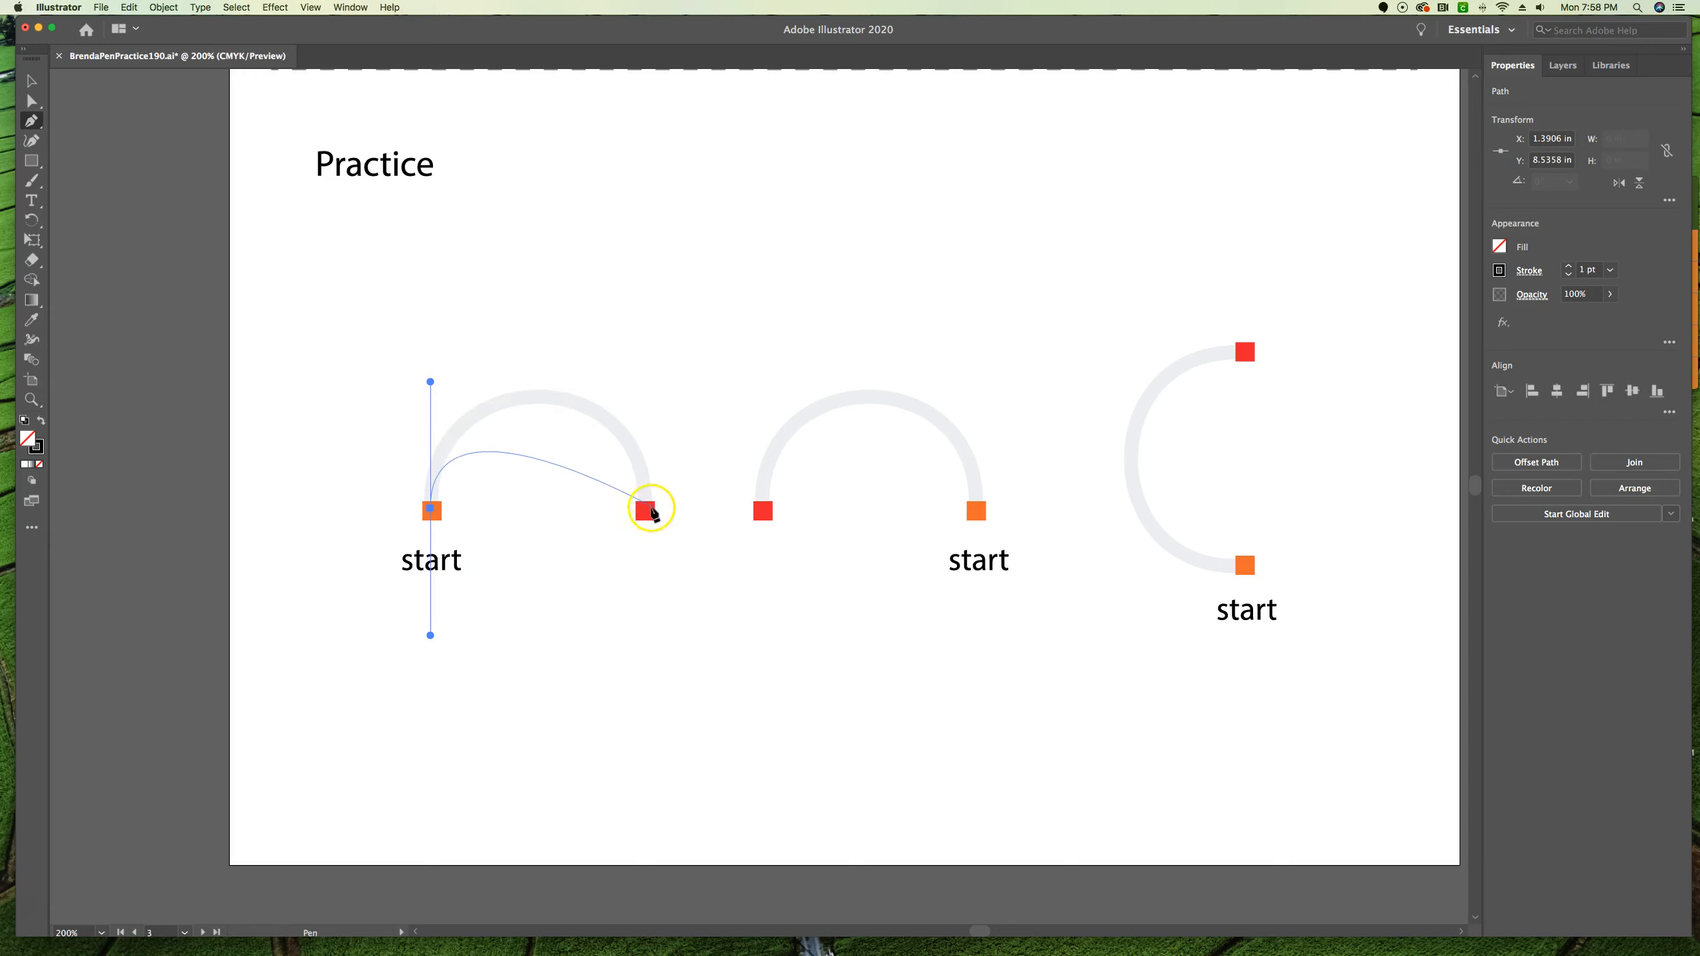
left_click_drag(647, 511, 652, 629)
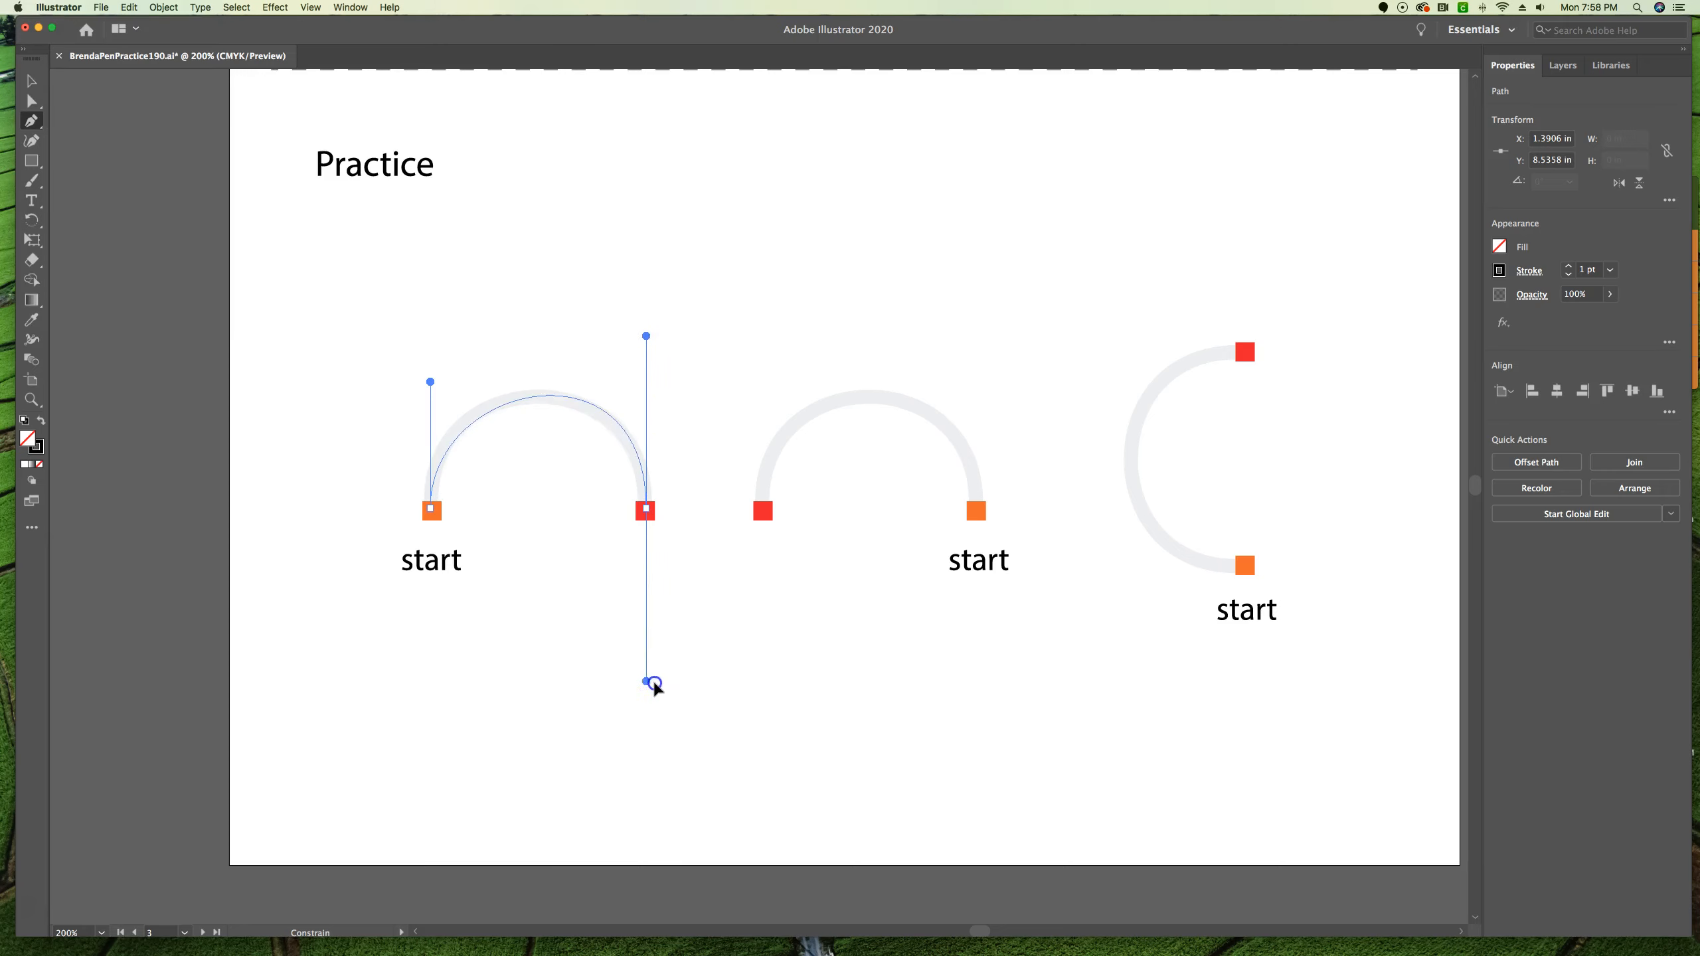
mouse_move(653, 664)
left_mouse_down()
mouse_move(678, 668)
mouse_move(620, 668)
mouse_move(648, 623)
mouse_move(649, 688)
mouse_move(663, 682)
left_mouse_up()
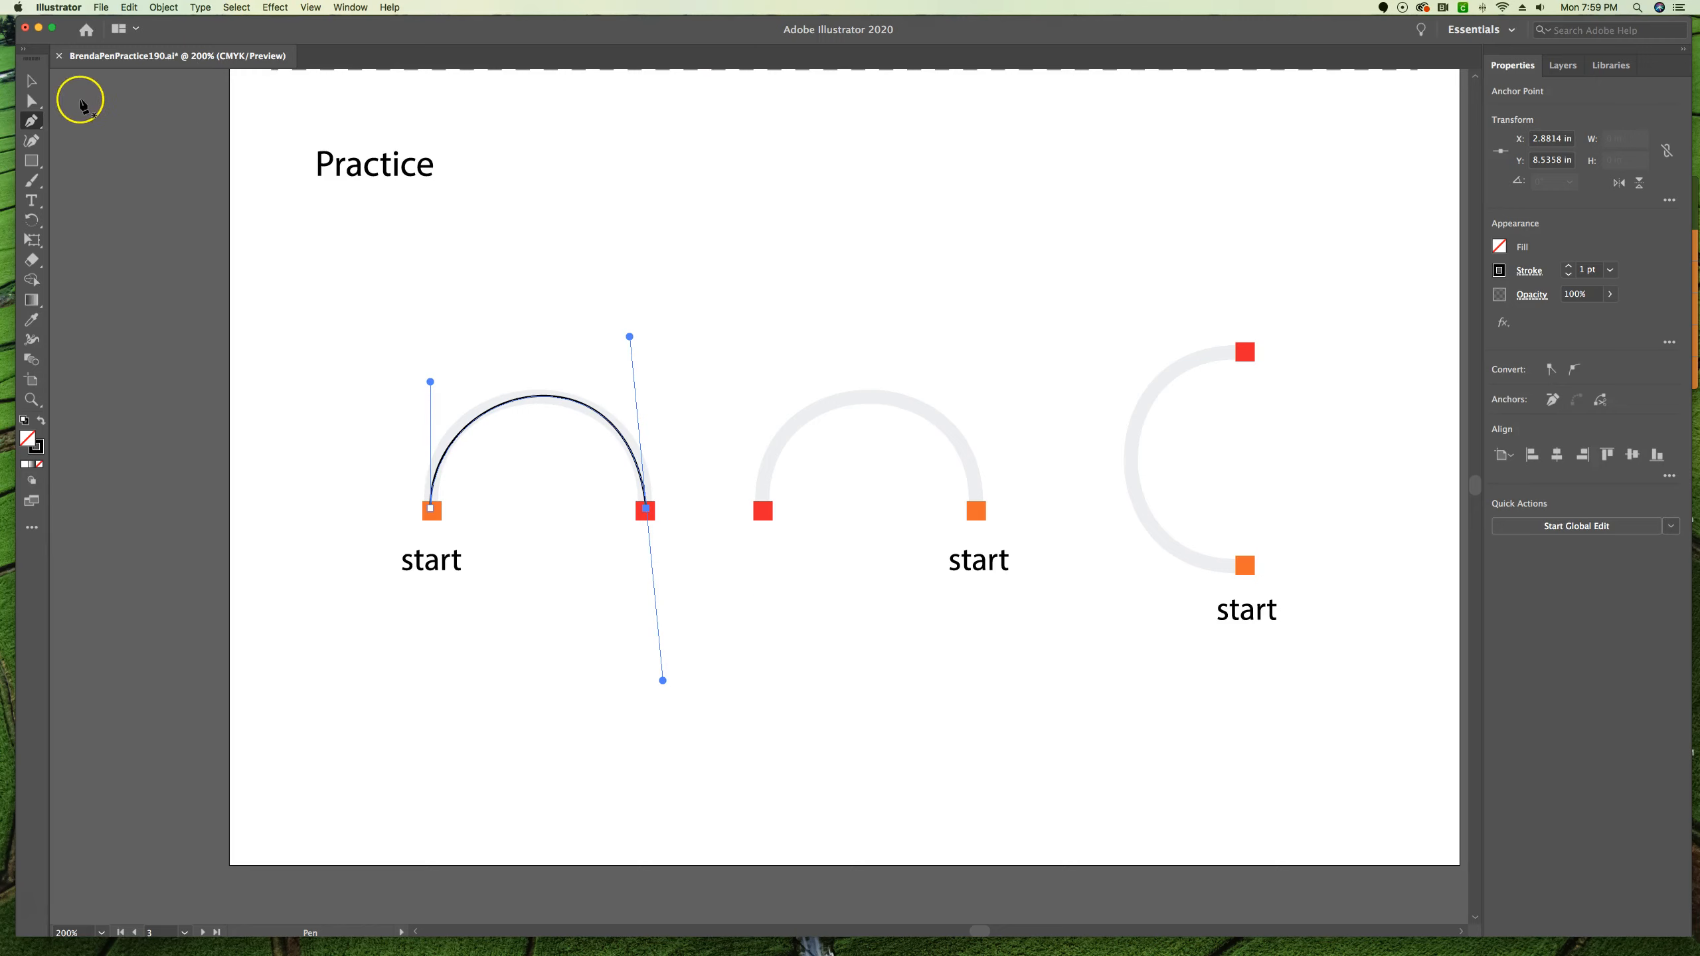
Step: Adjust the direction handle at the first Practice arc's start anchor so the curve follows the gray guide more closely
left_click(35, 82)
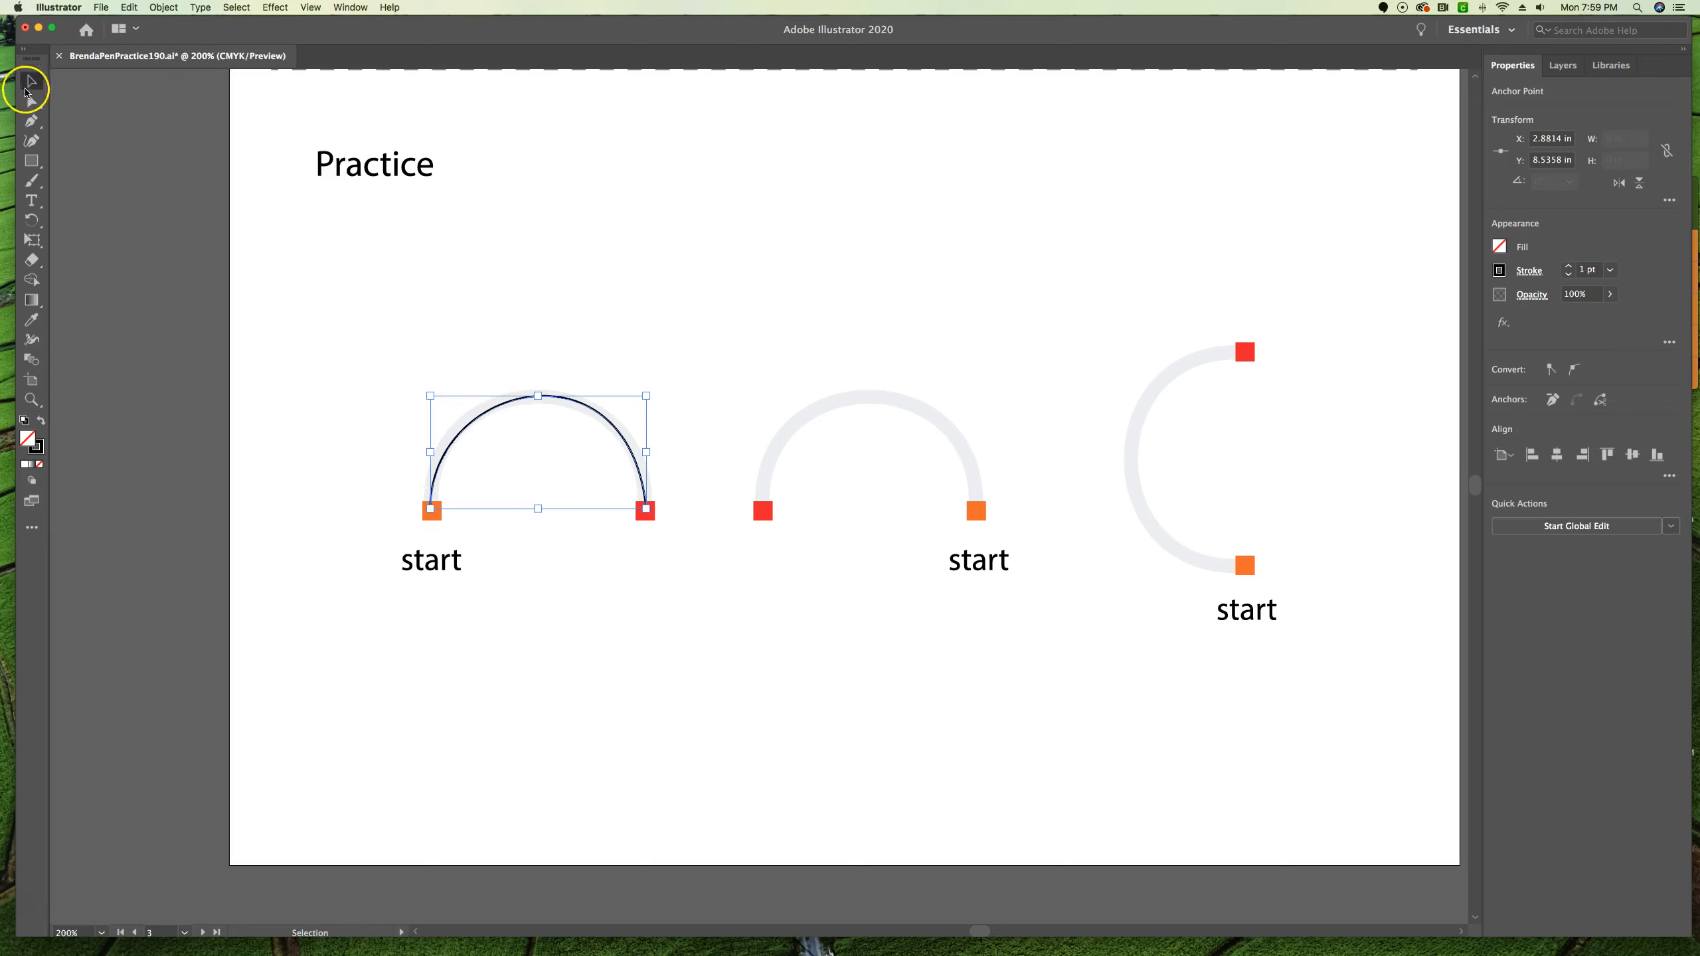
left_click(31, 100)
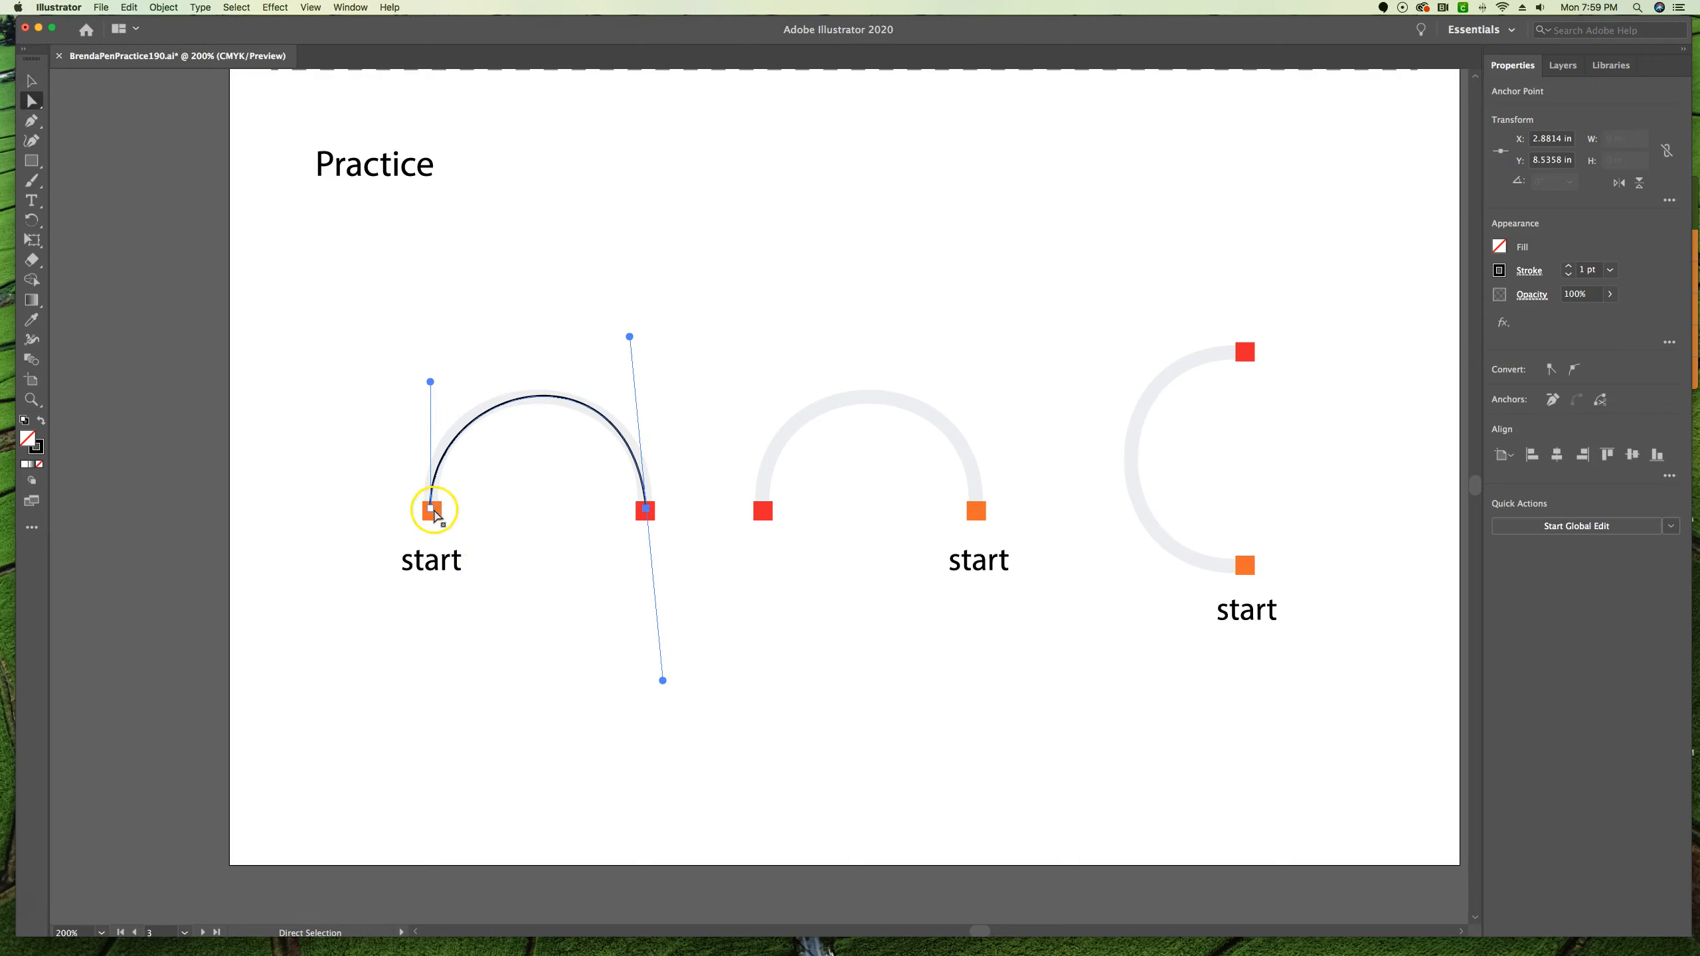
left_click(431, 508)
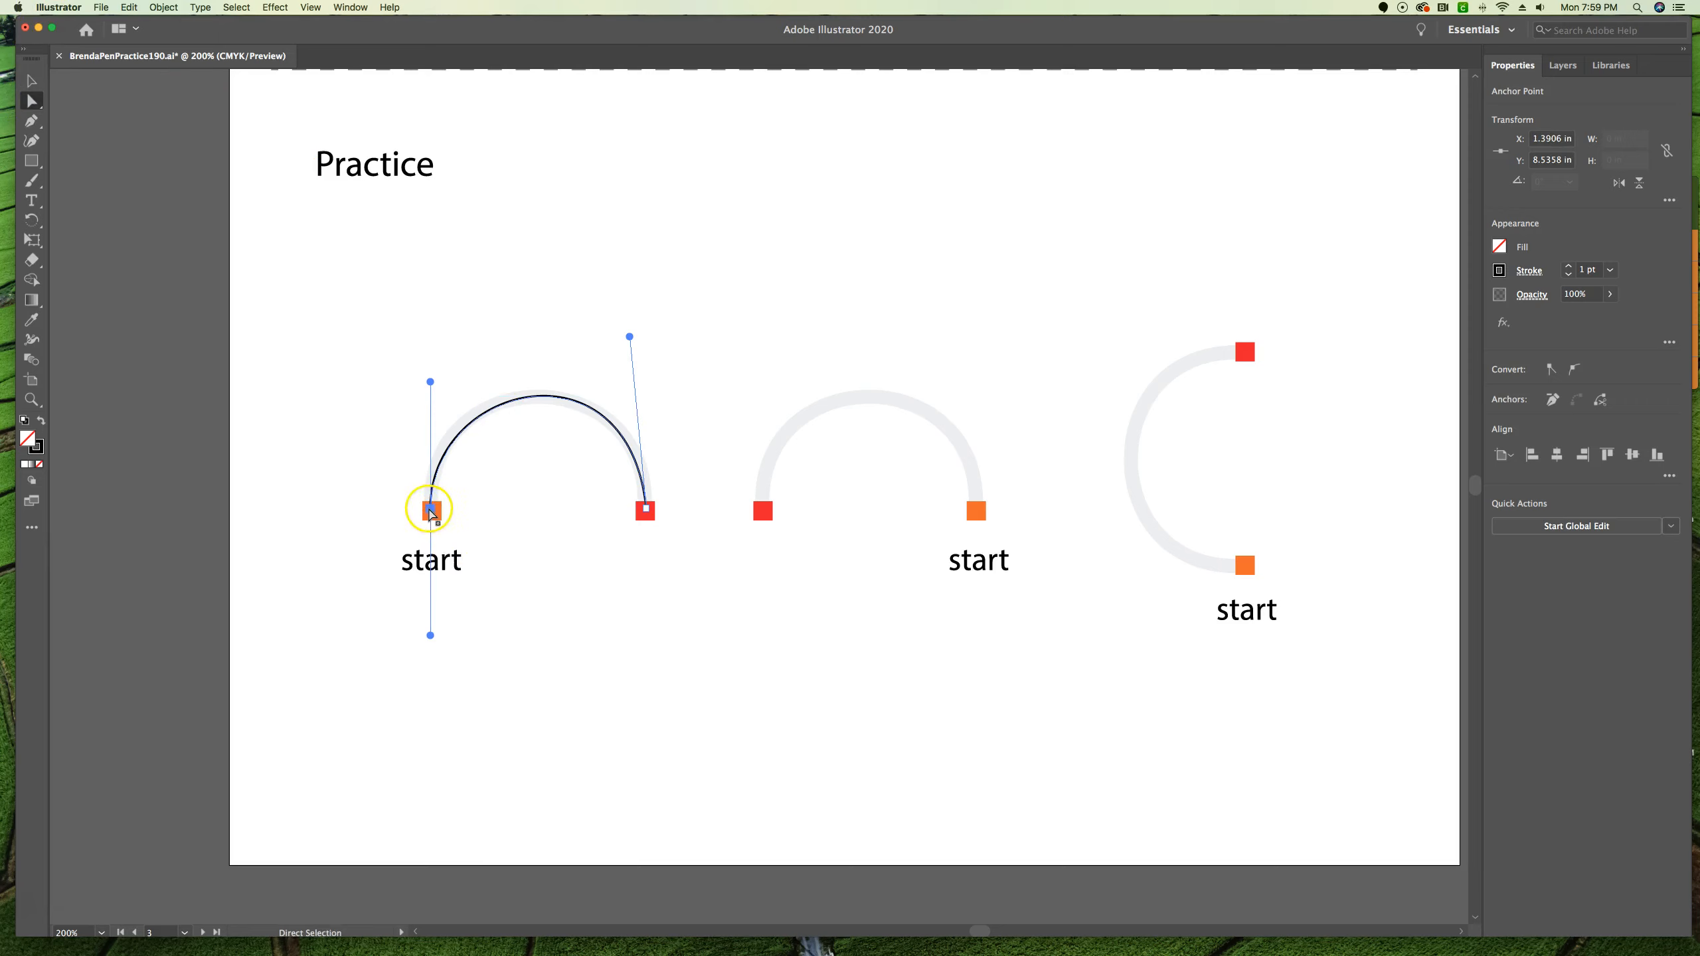
mouse_move(430, 636)
left_mouse_down()
mouse_move(413, 634)
mouse_move(445, 641)
left_mouse_up()
left_click_drag(451, 641, 445, 649)
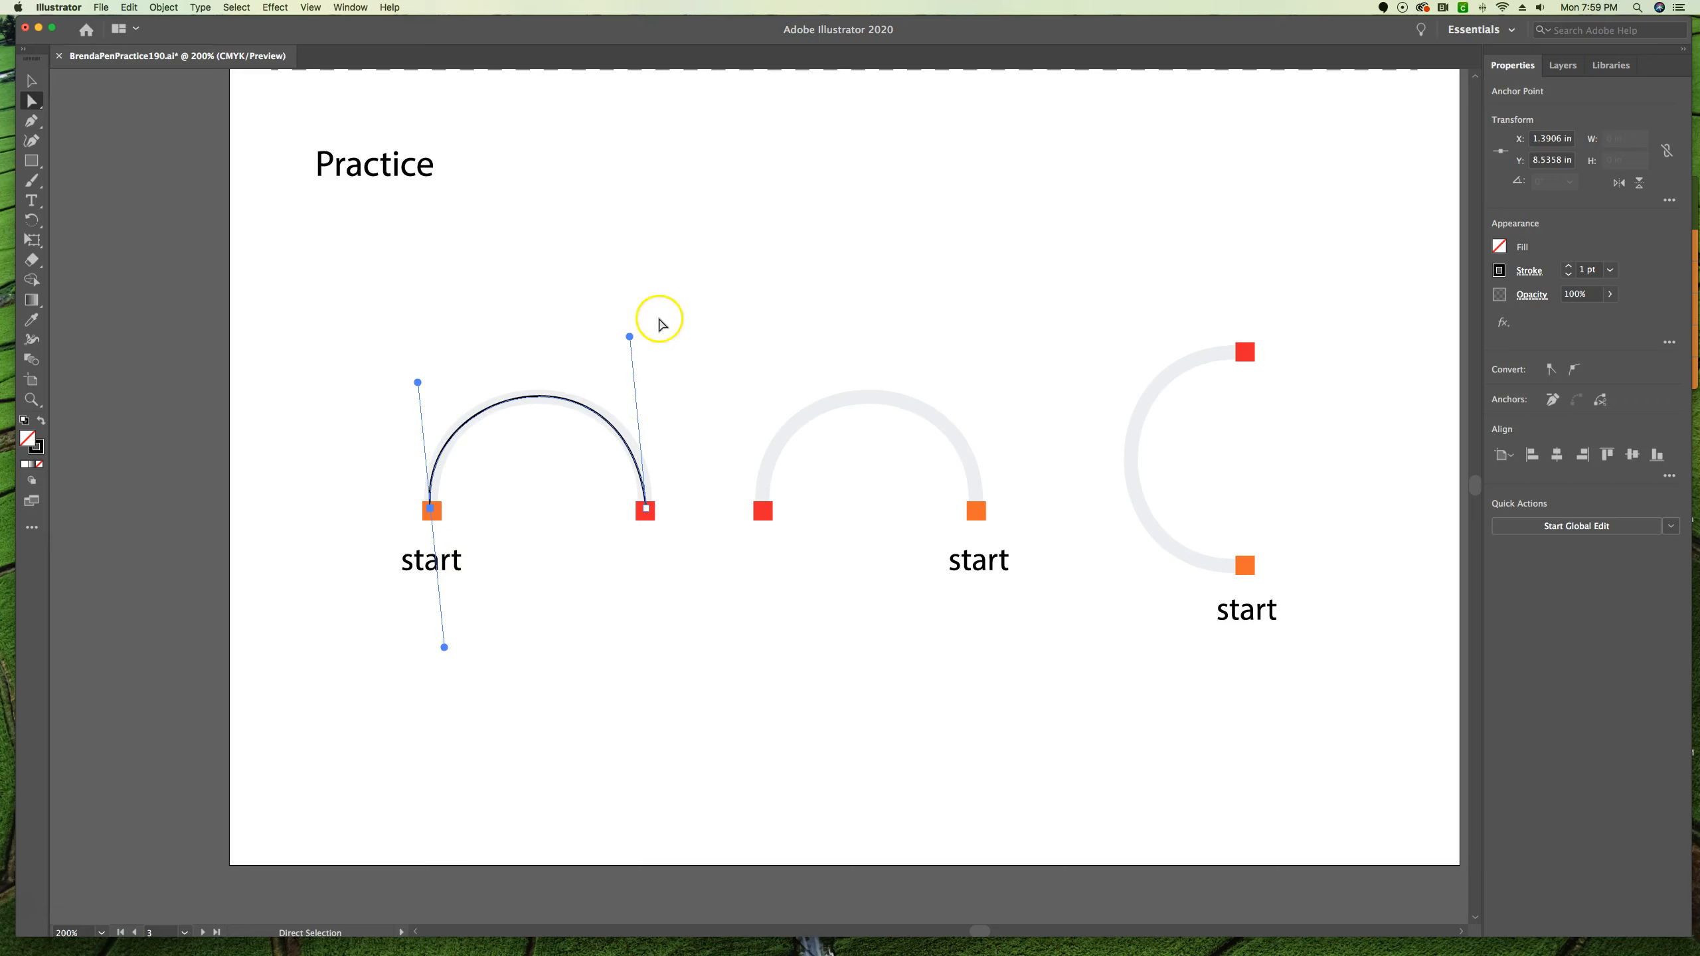
Step: Adjust the direction handle at the first Practice arc's red end anchor to be closer to vertical
left_click(645, 510)
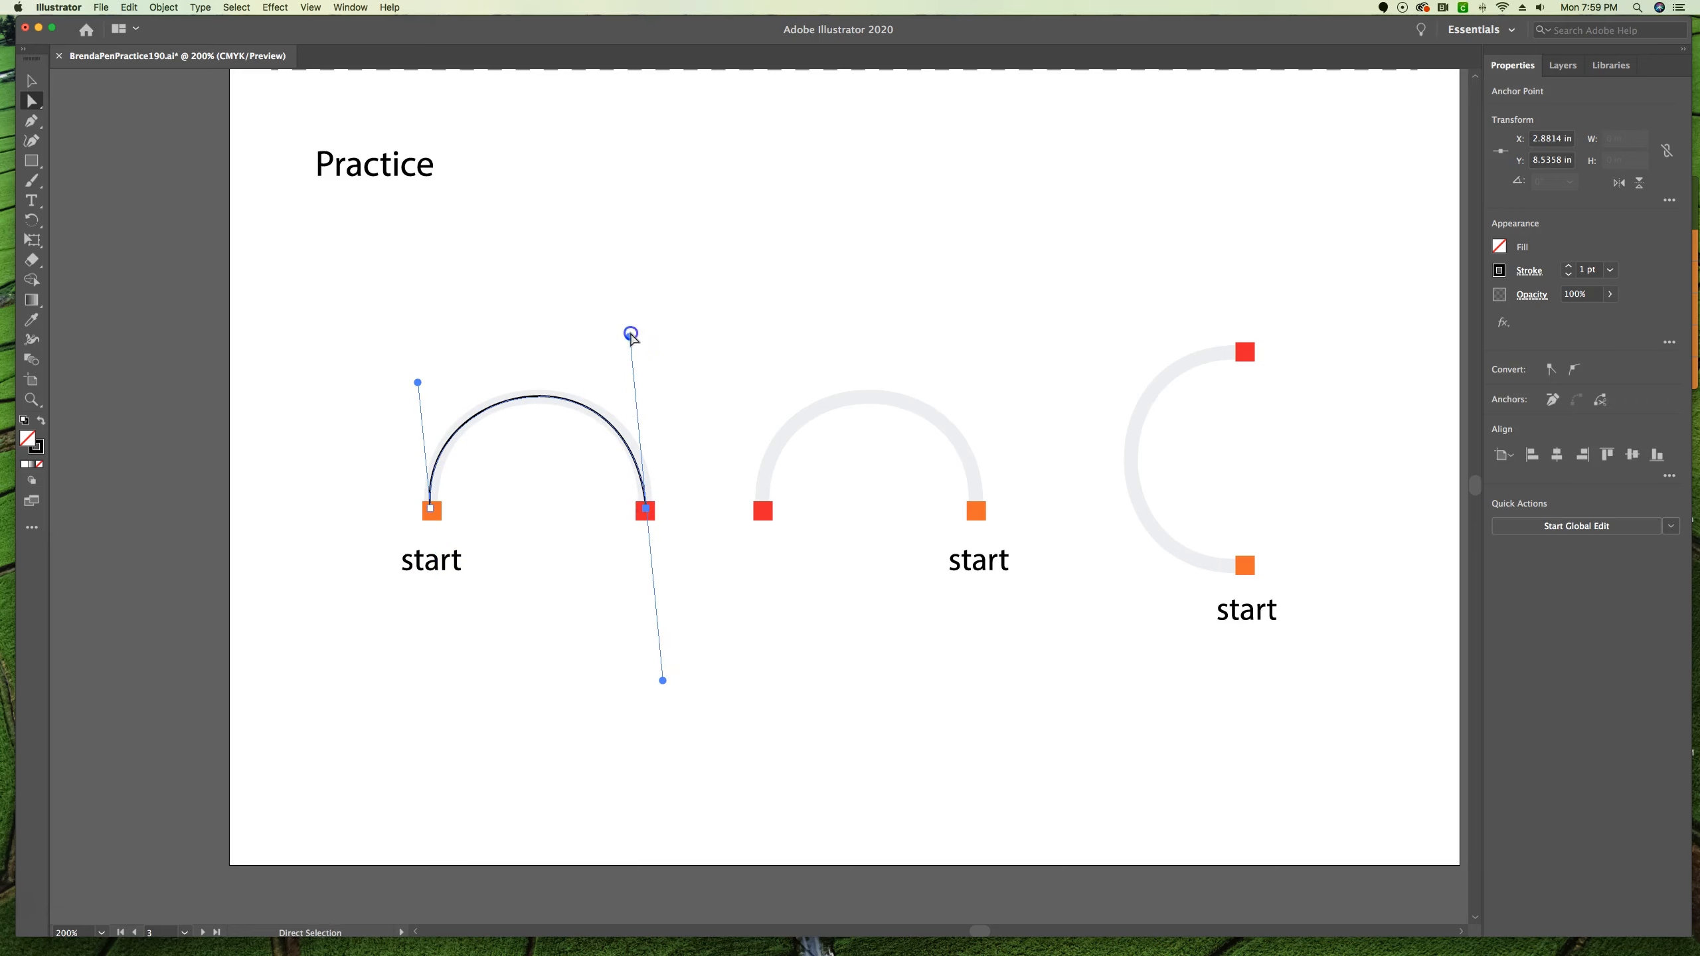
left_click(620, 331)
left_click(645, 509)
left_click_drag(662, 681, 653, 679)
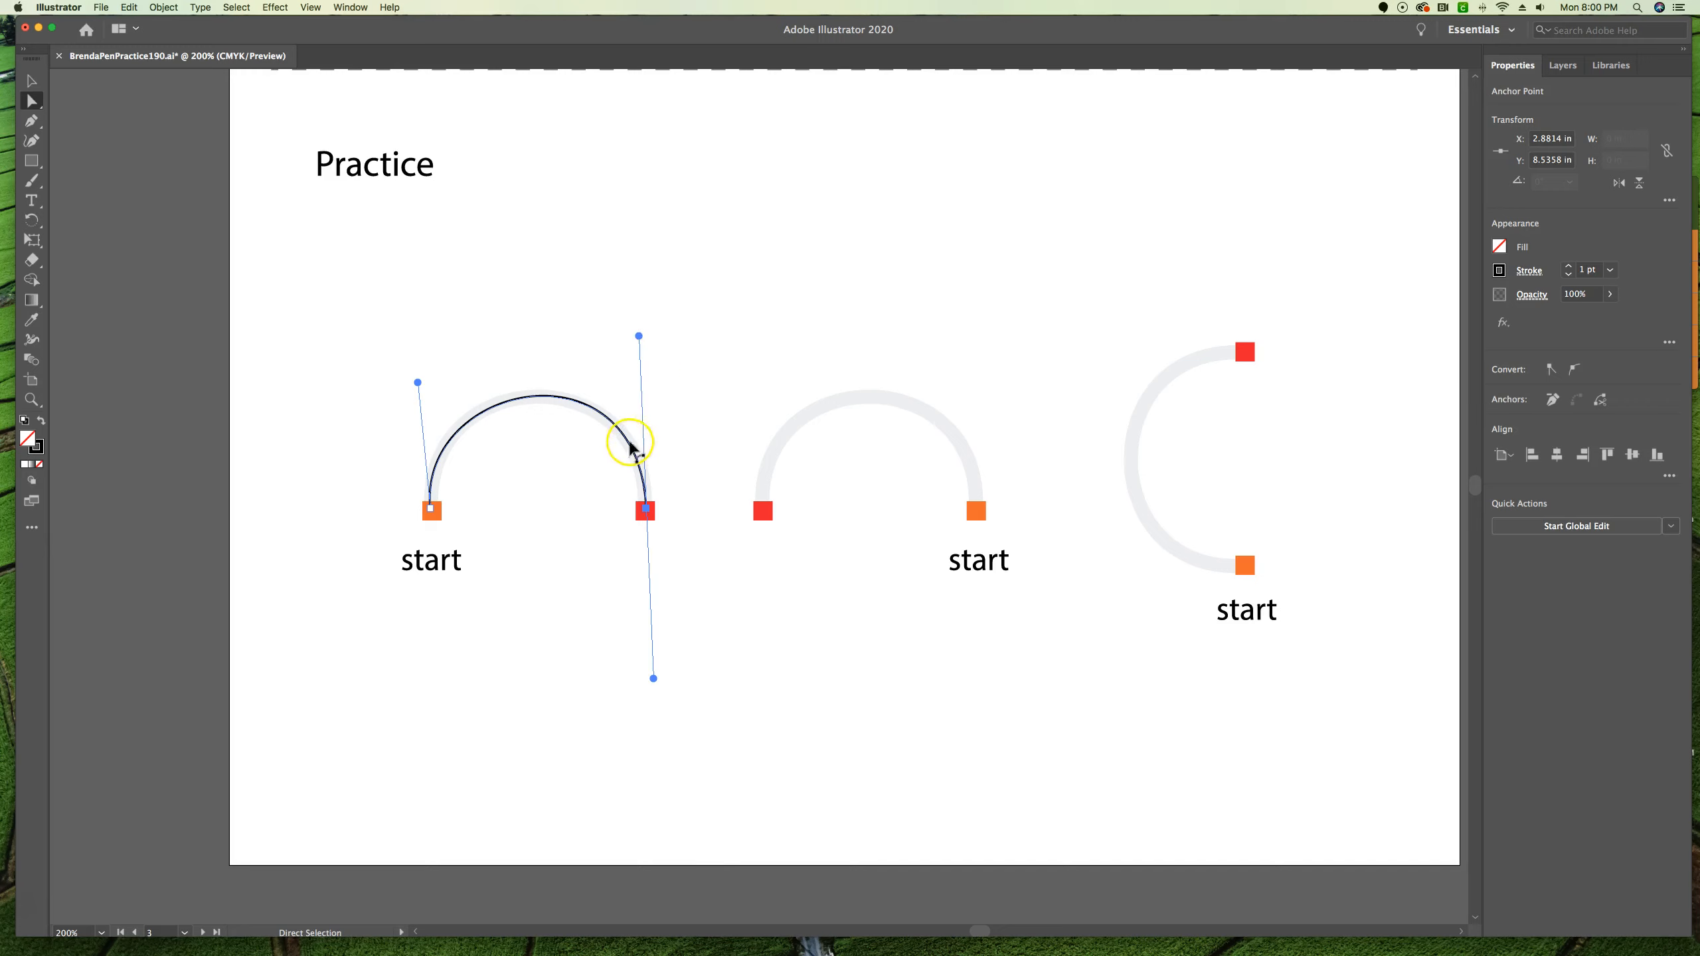
left_click(33, 121)
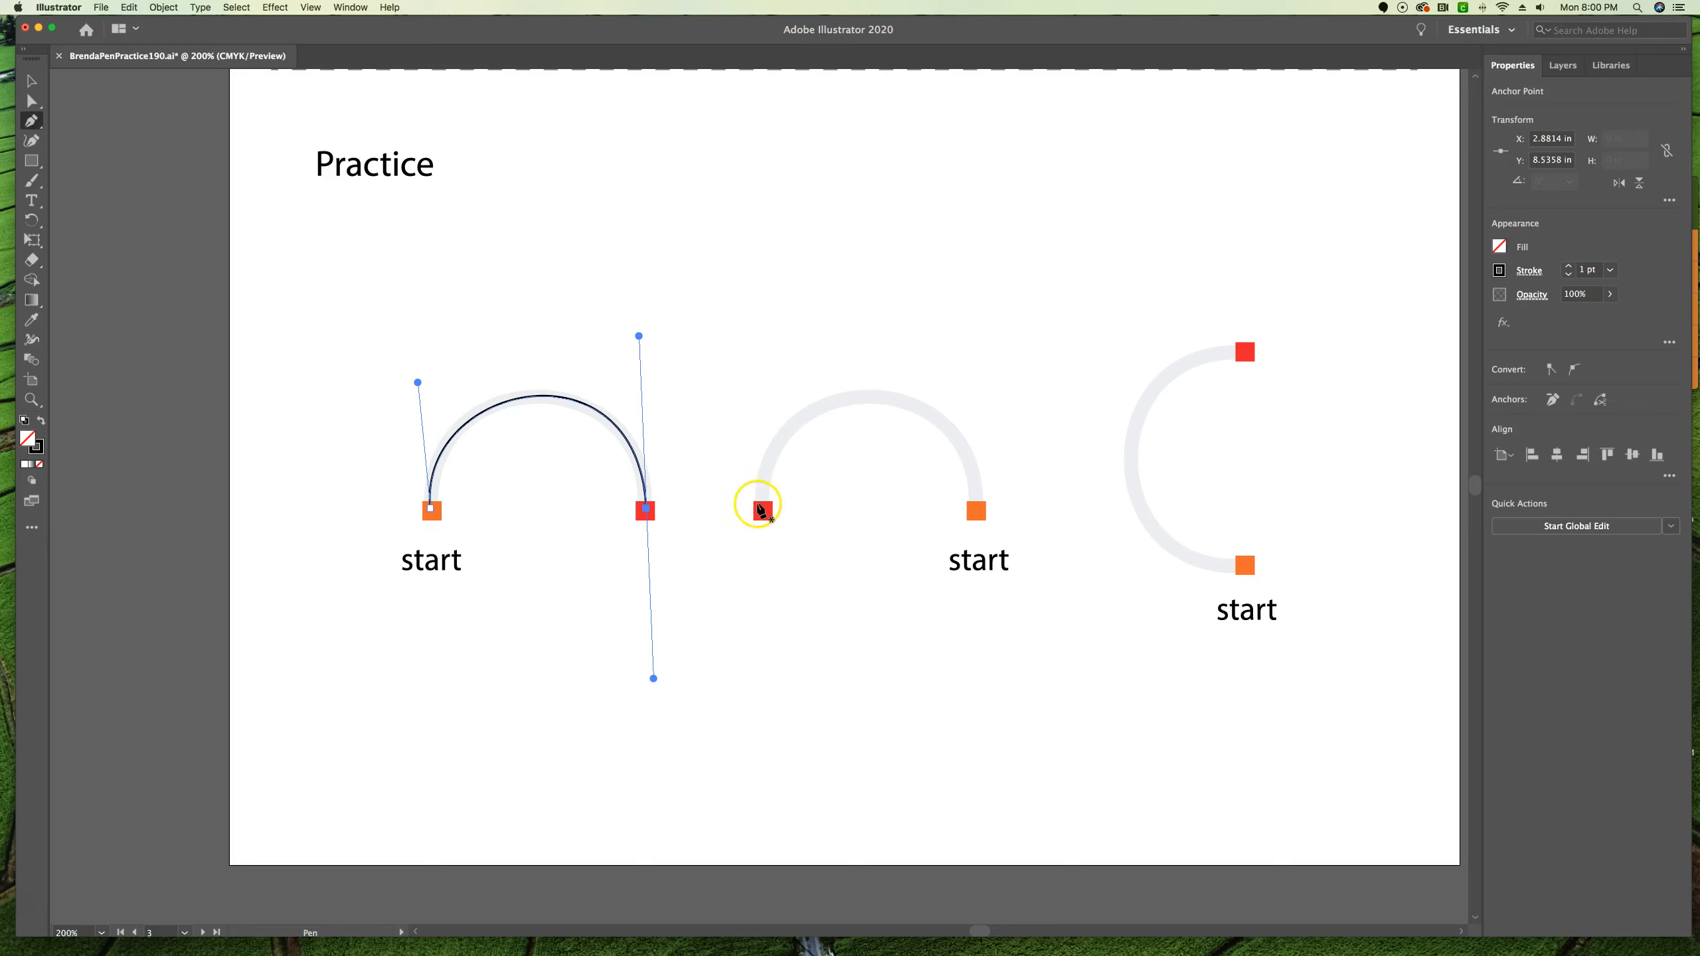
left_click(763, 512)
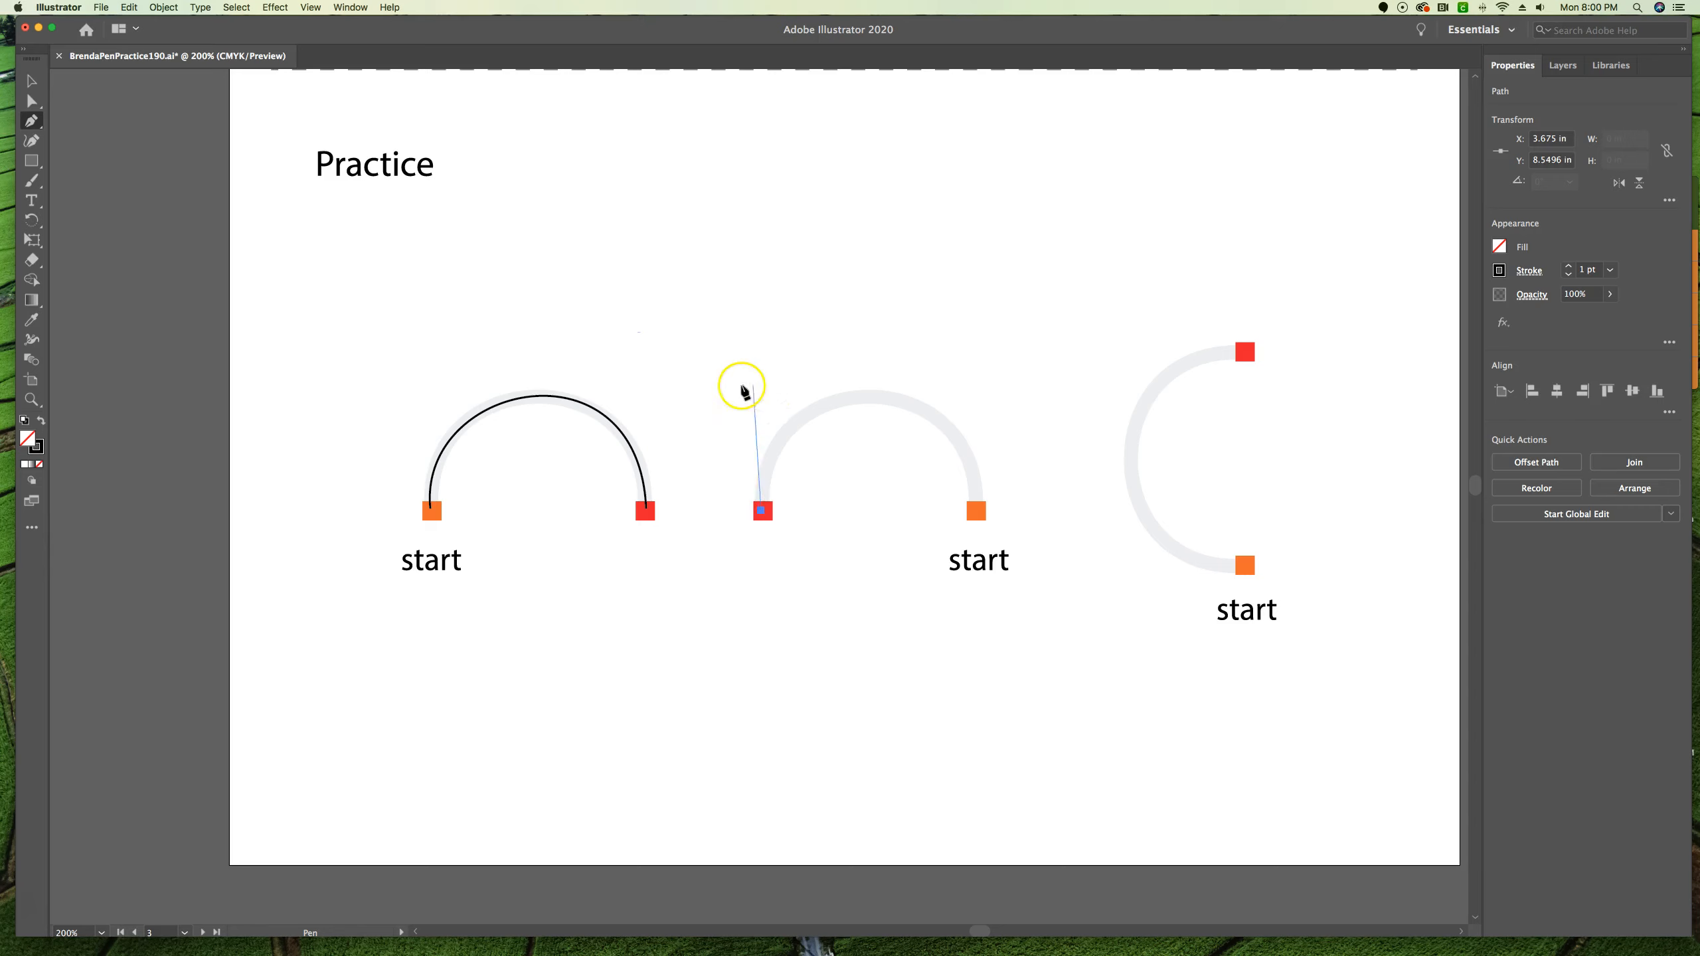
left_click(720, 381)
left_click(822, 349)
left_click(836, 519)
left_click(763, 511)
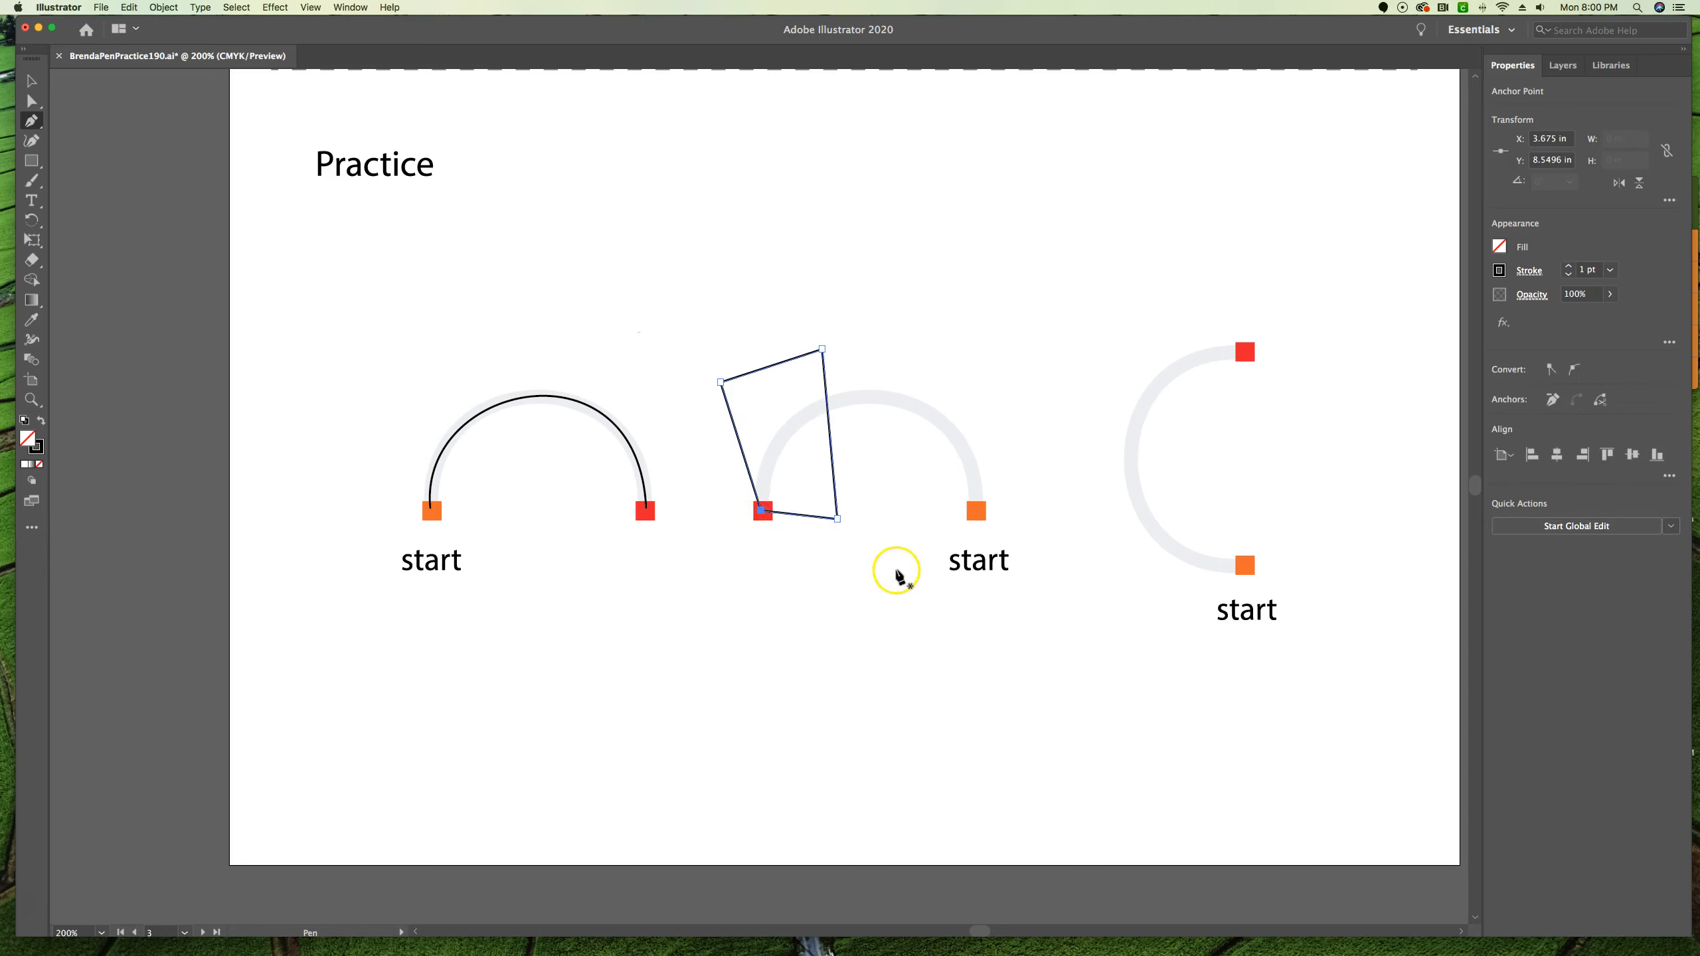
key("Delete")
key("Delete")
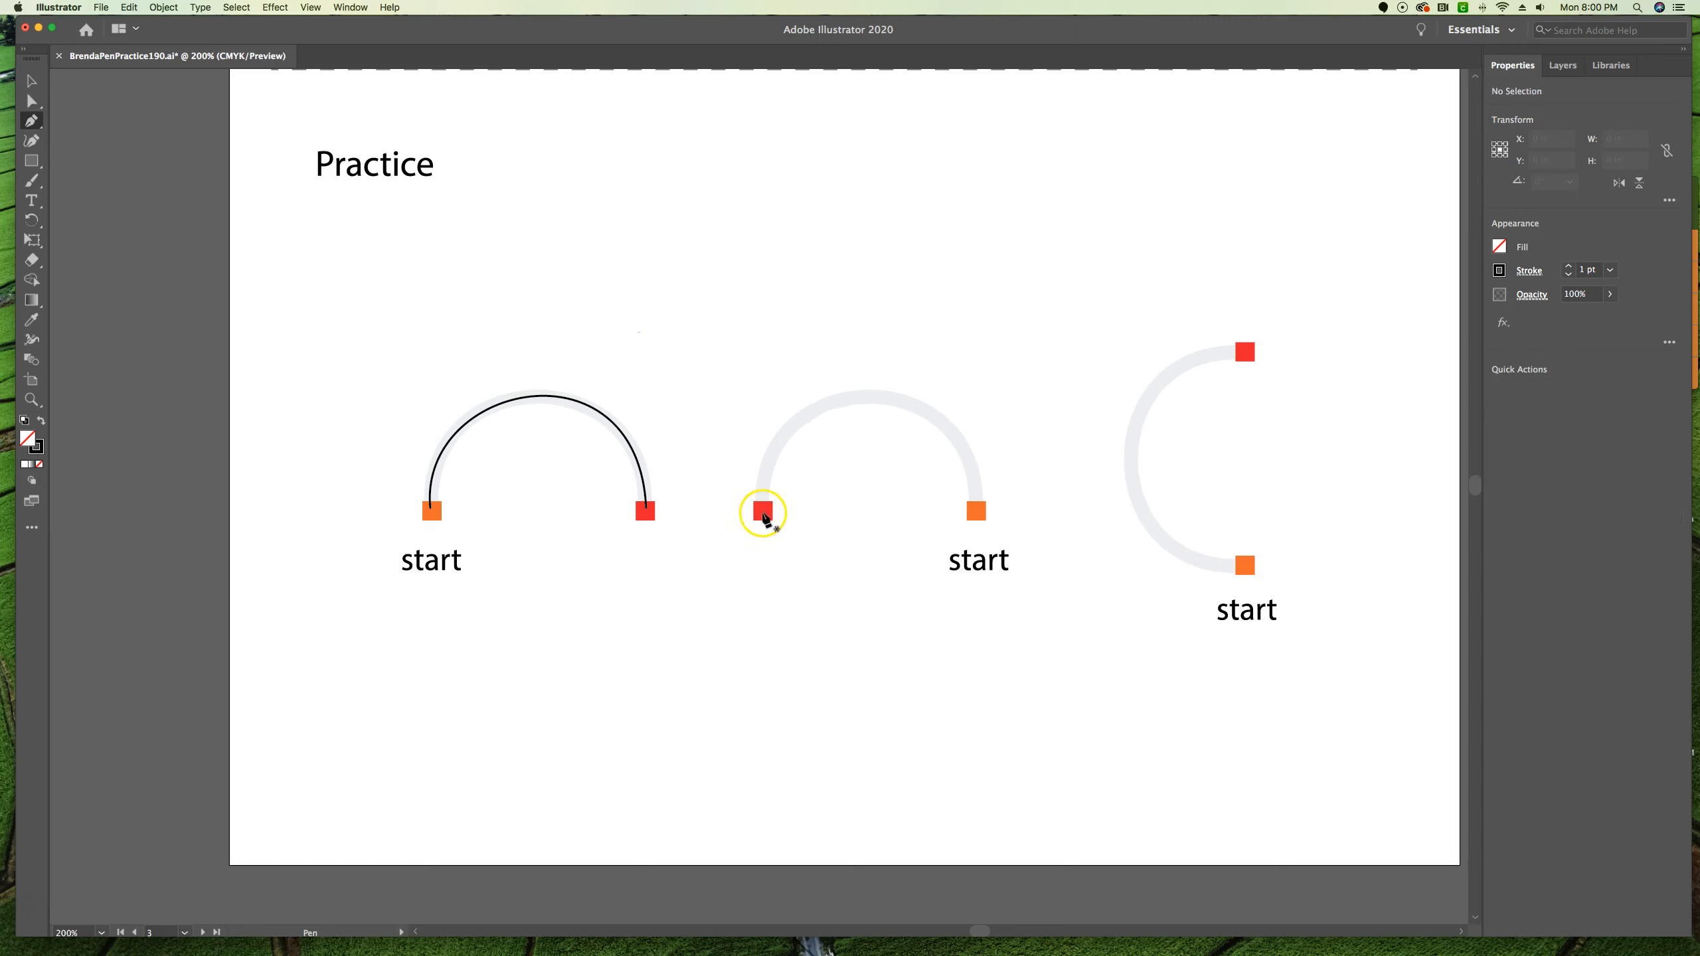
Step: Trace the second Practice arc from its red square to its orange start square with the Pen tool, using near-vertical direction handles
left_click_drag(763, 512, 758, 367)
left_click(975, 512)
left_click_drag(975, 512, 990, 673)
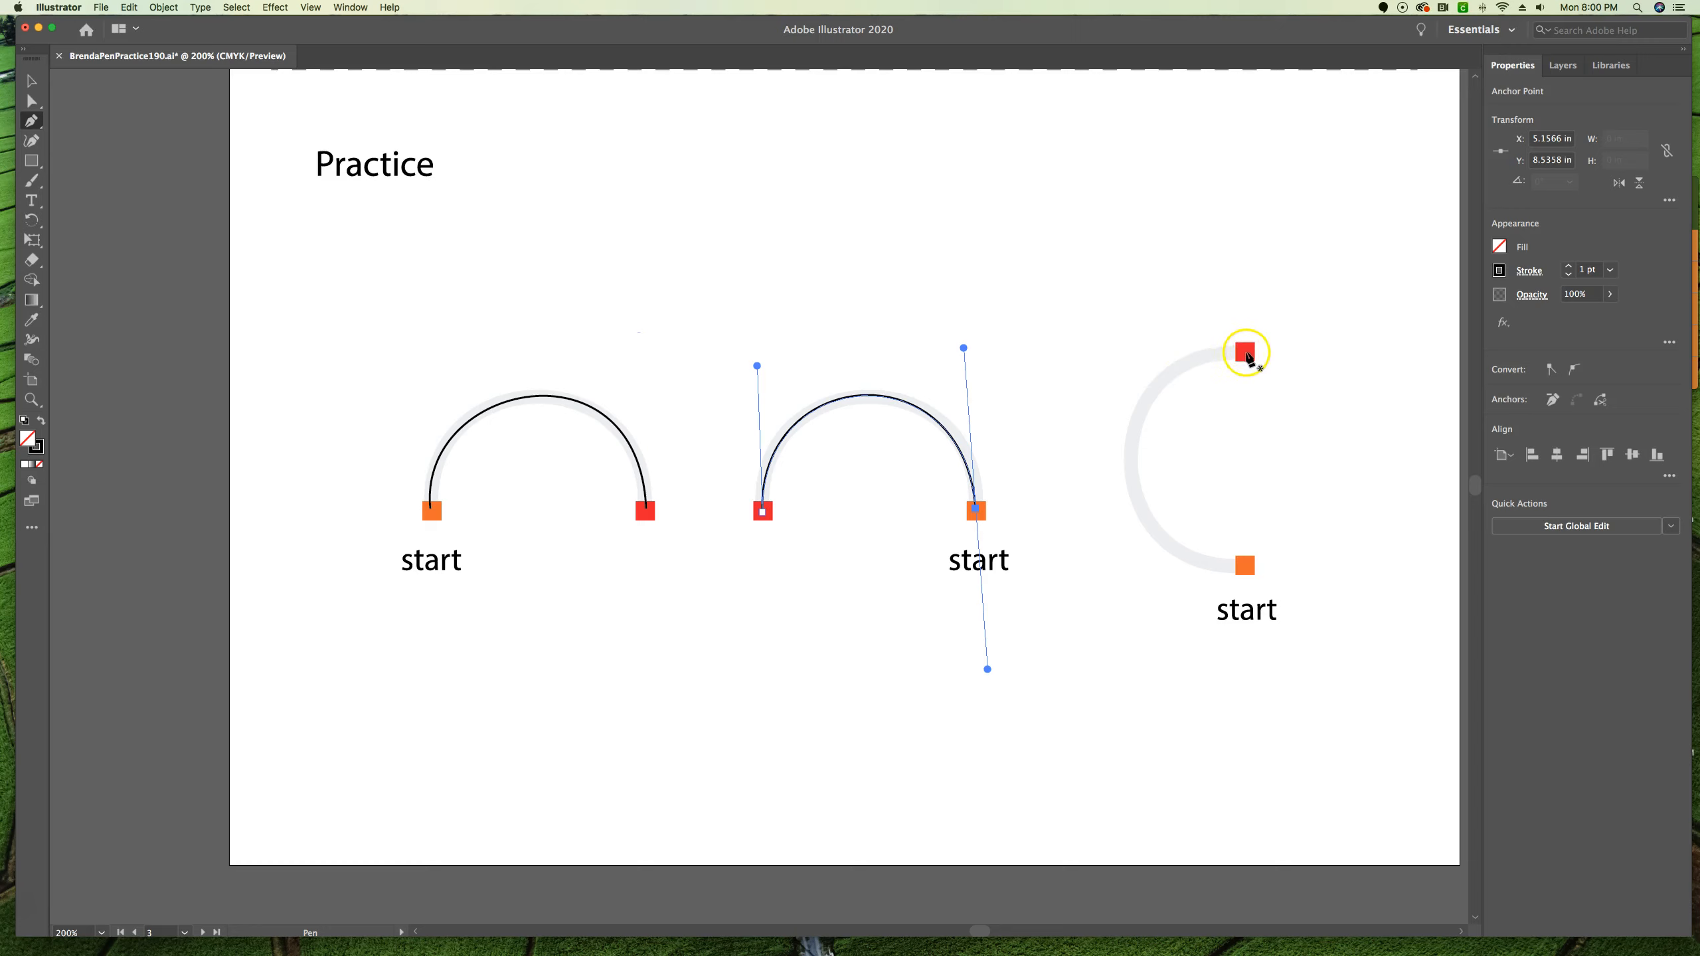
Step: Trace the C-shaped third Practice arc from its red square to its orange start square using near-horizontal handles, and deselect it
left_click_drag(1245, 351, 1089, 352)
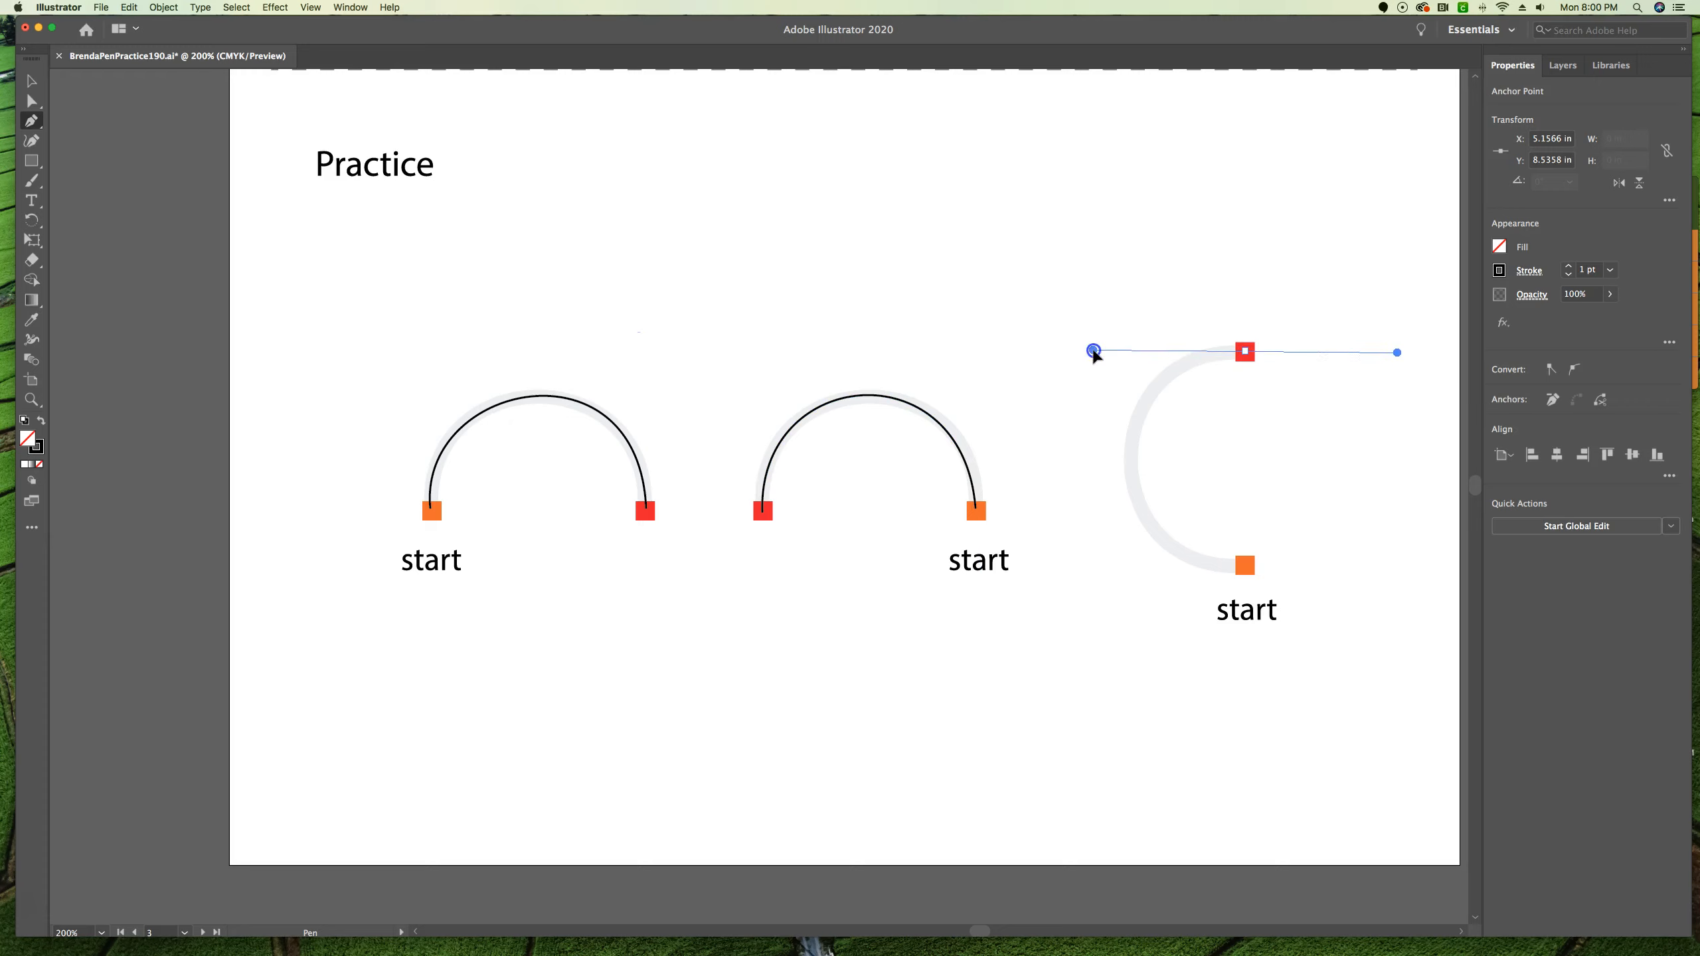
left_click_drag(1094, 354, 1093, 355)
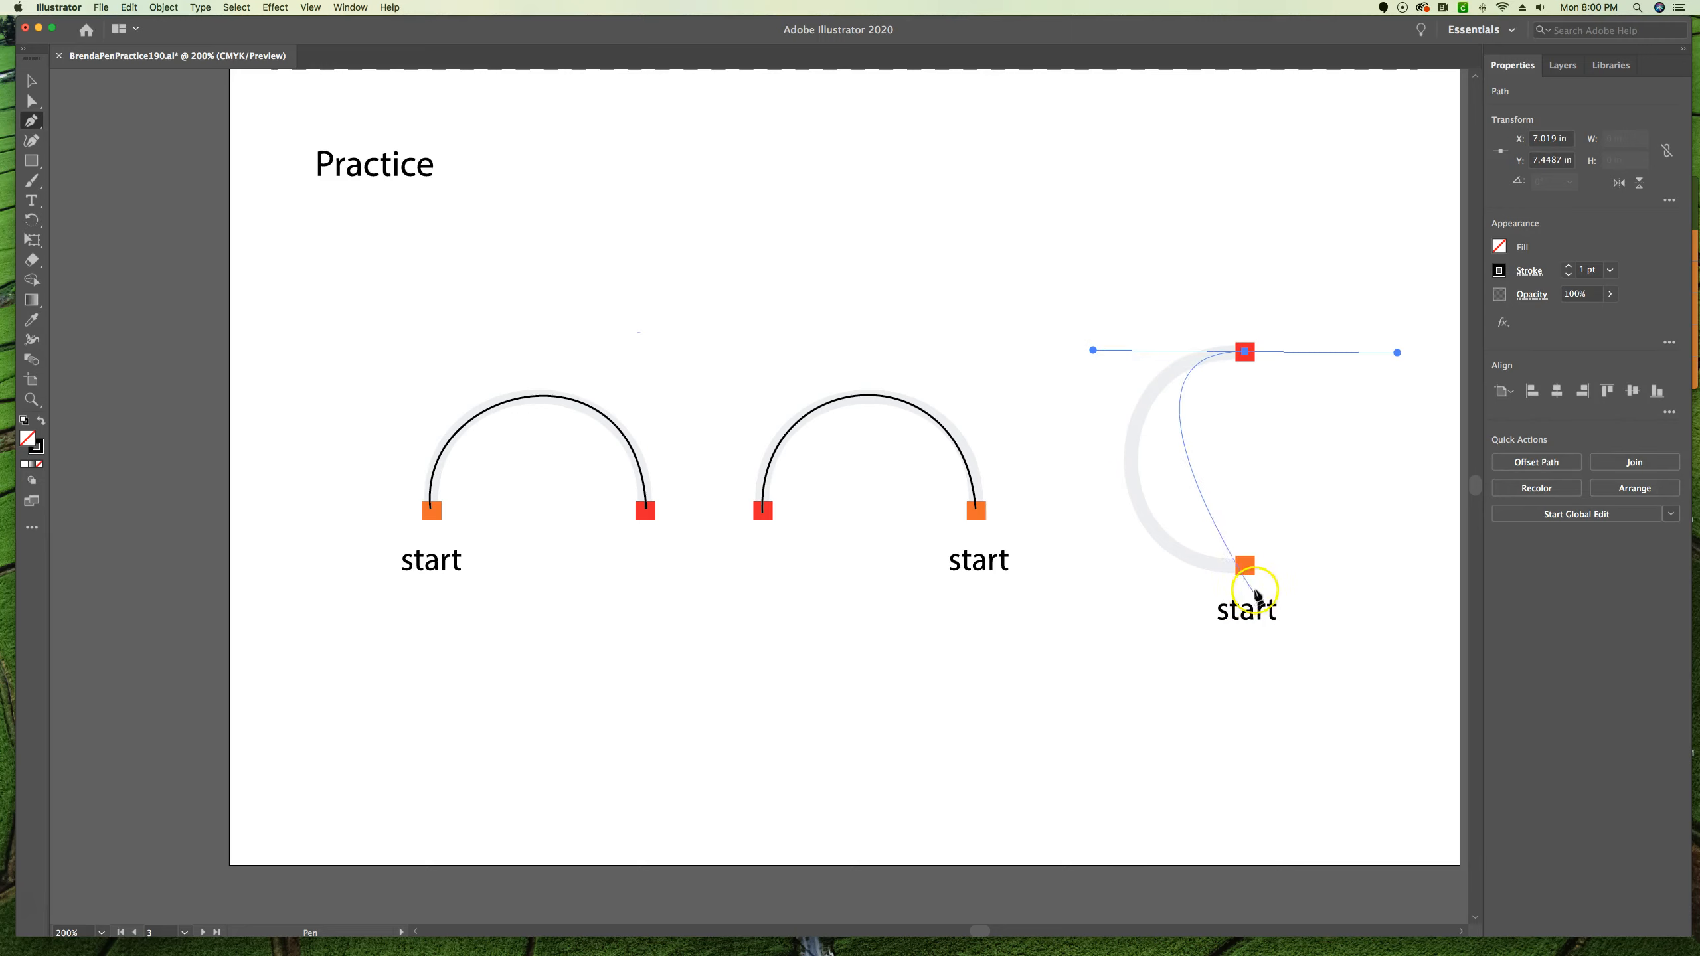
left_click_drag(1245, 565, 1399, 561)
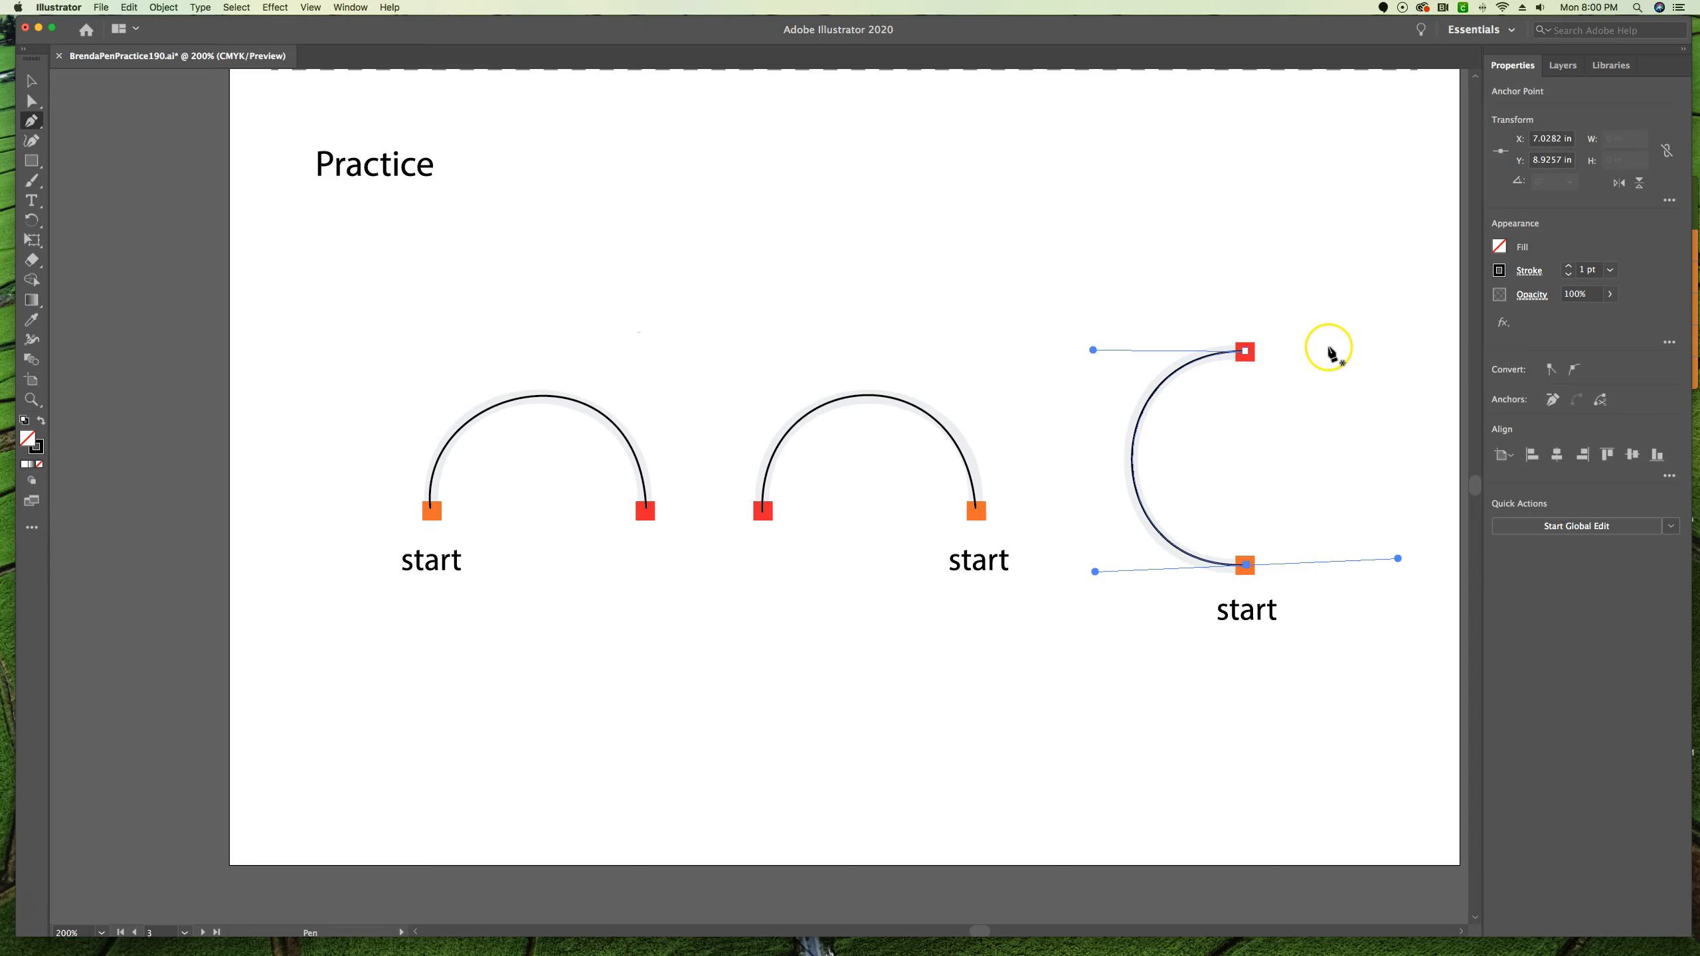
left_click(31, 80)
left_click(1044, 214)
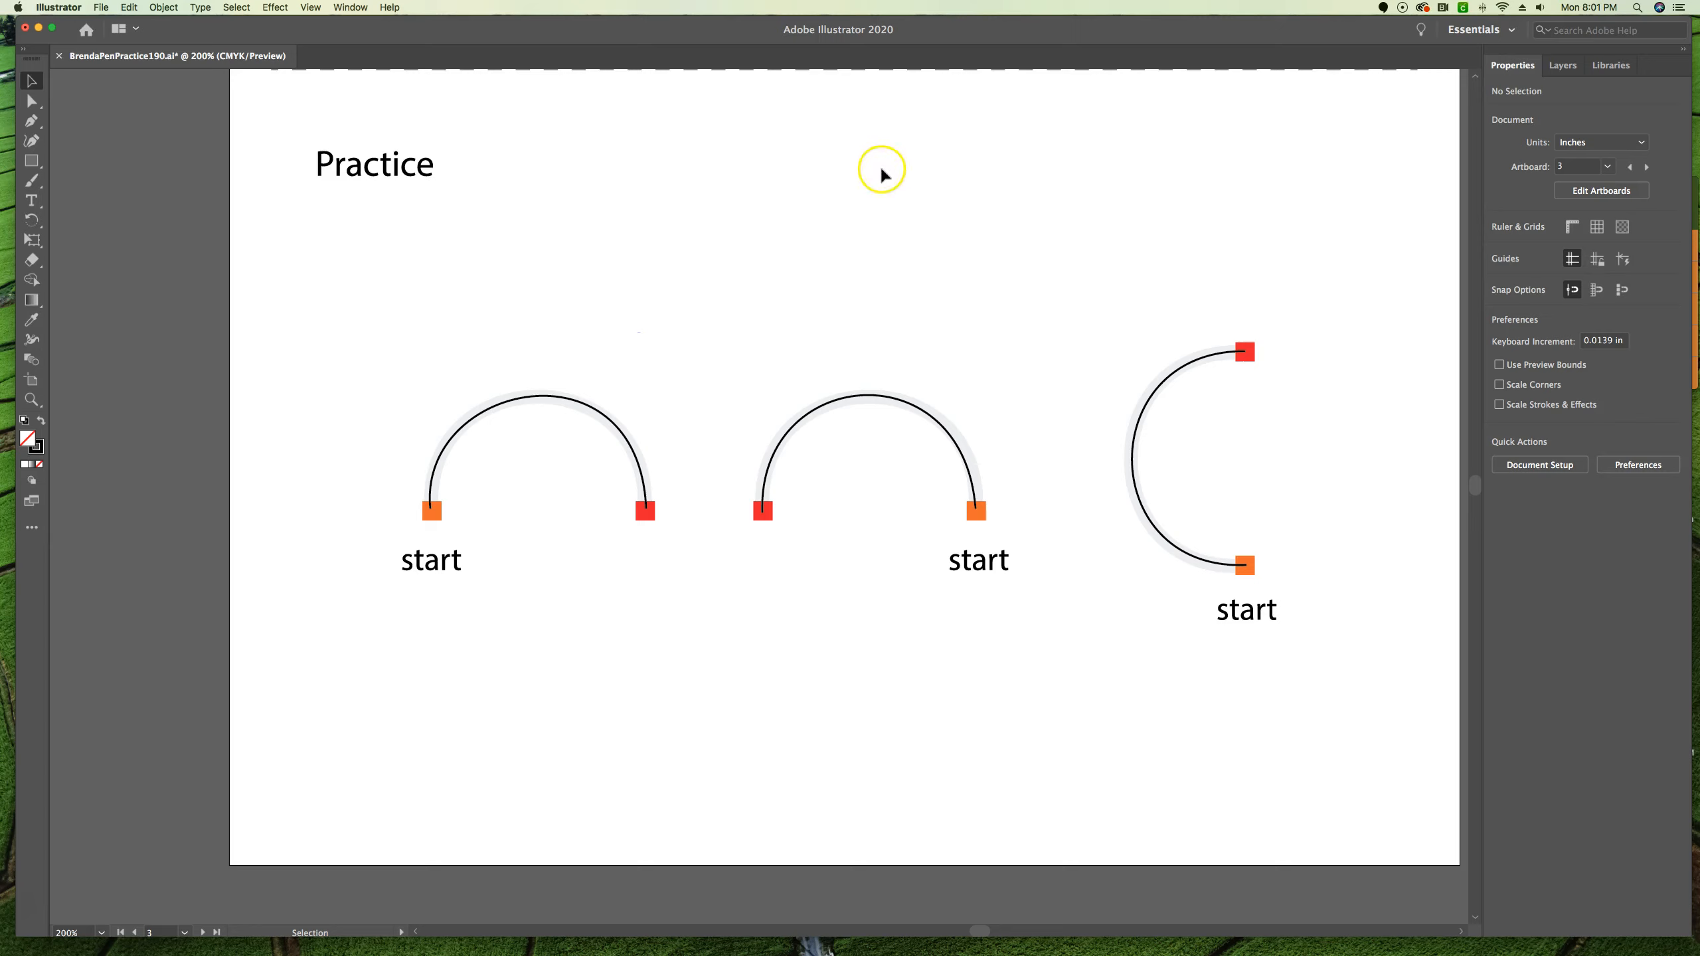
Step: Switch to artboard 4 and frame its numbered wave sample at 150% zoom
left_click(1607, 166)
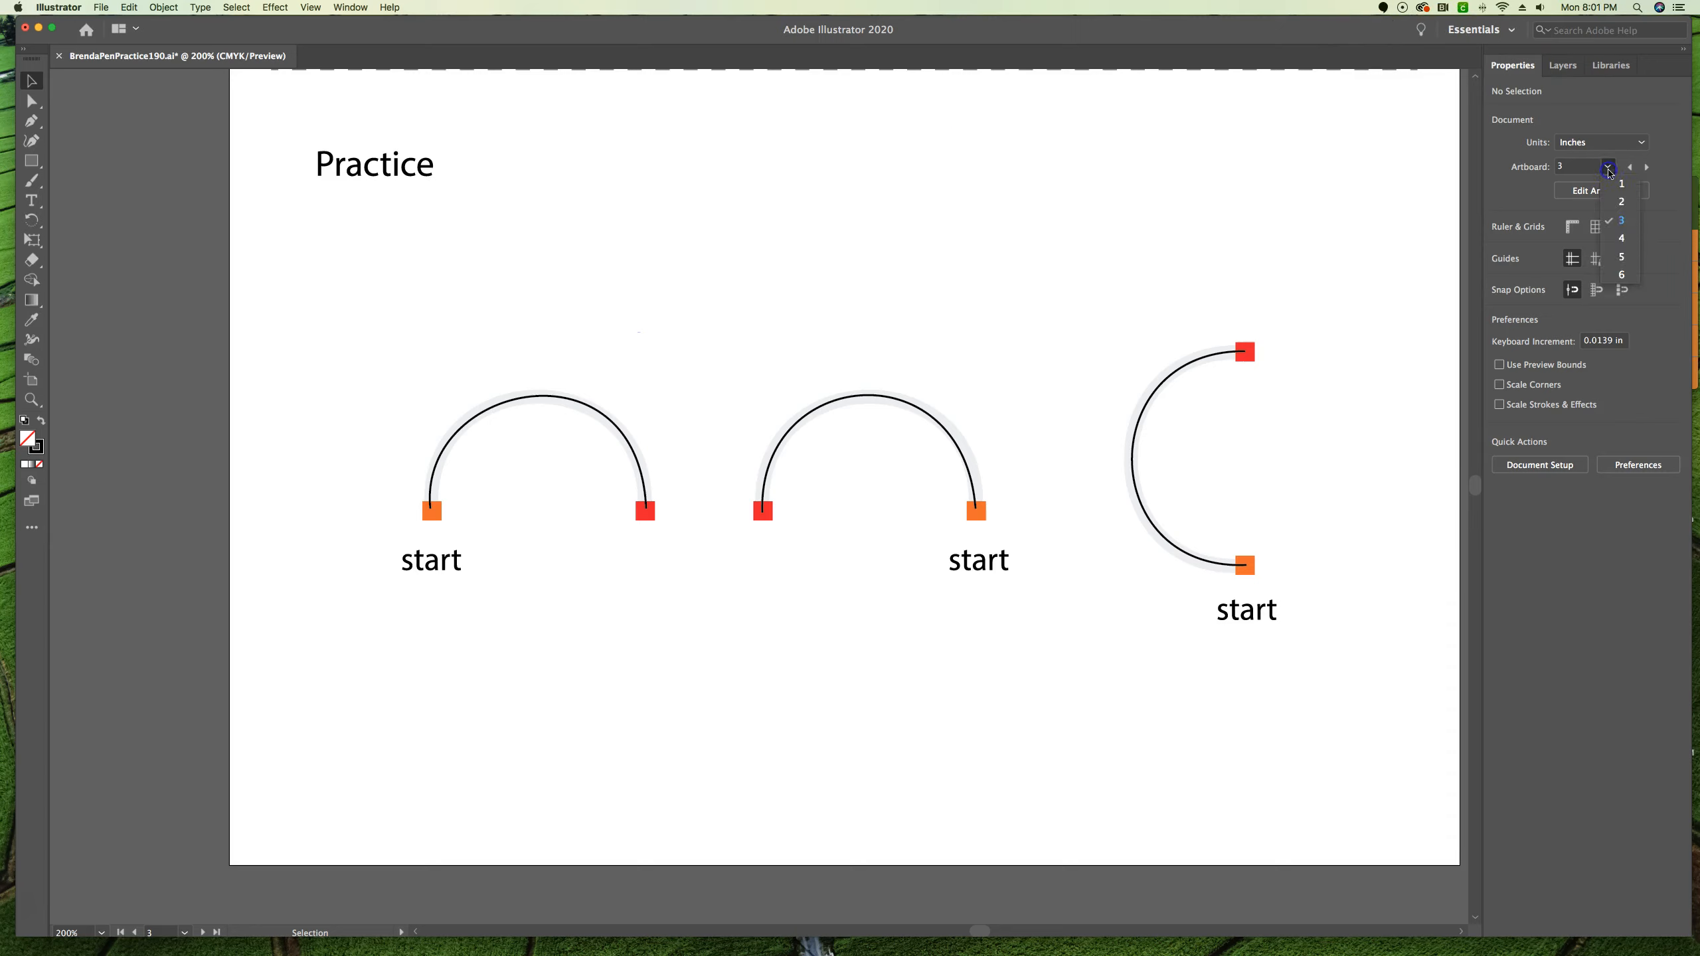
left_click(1623, 241)
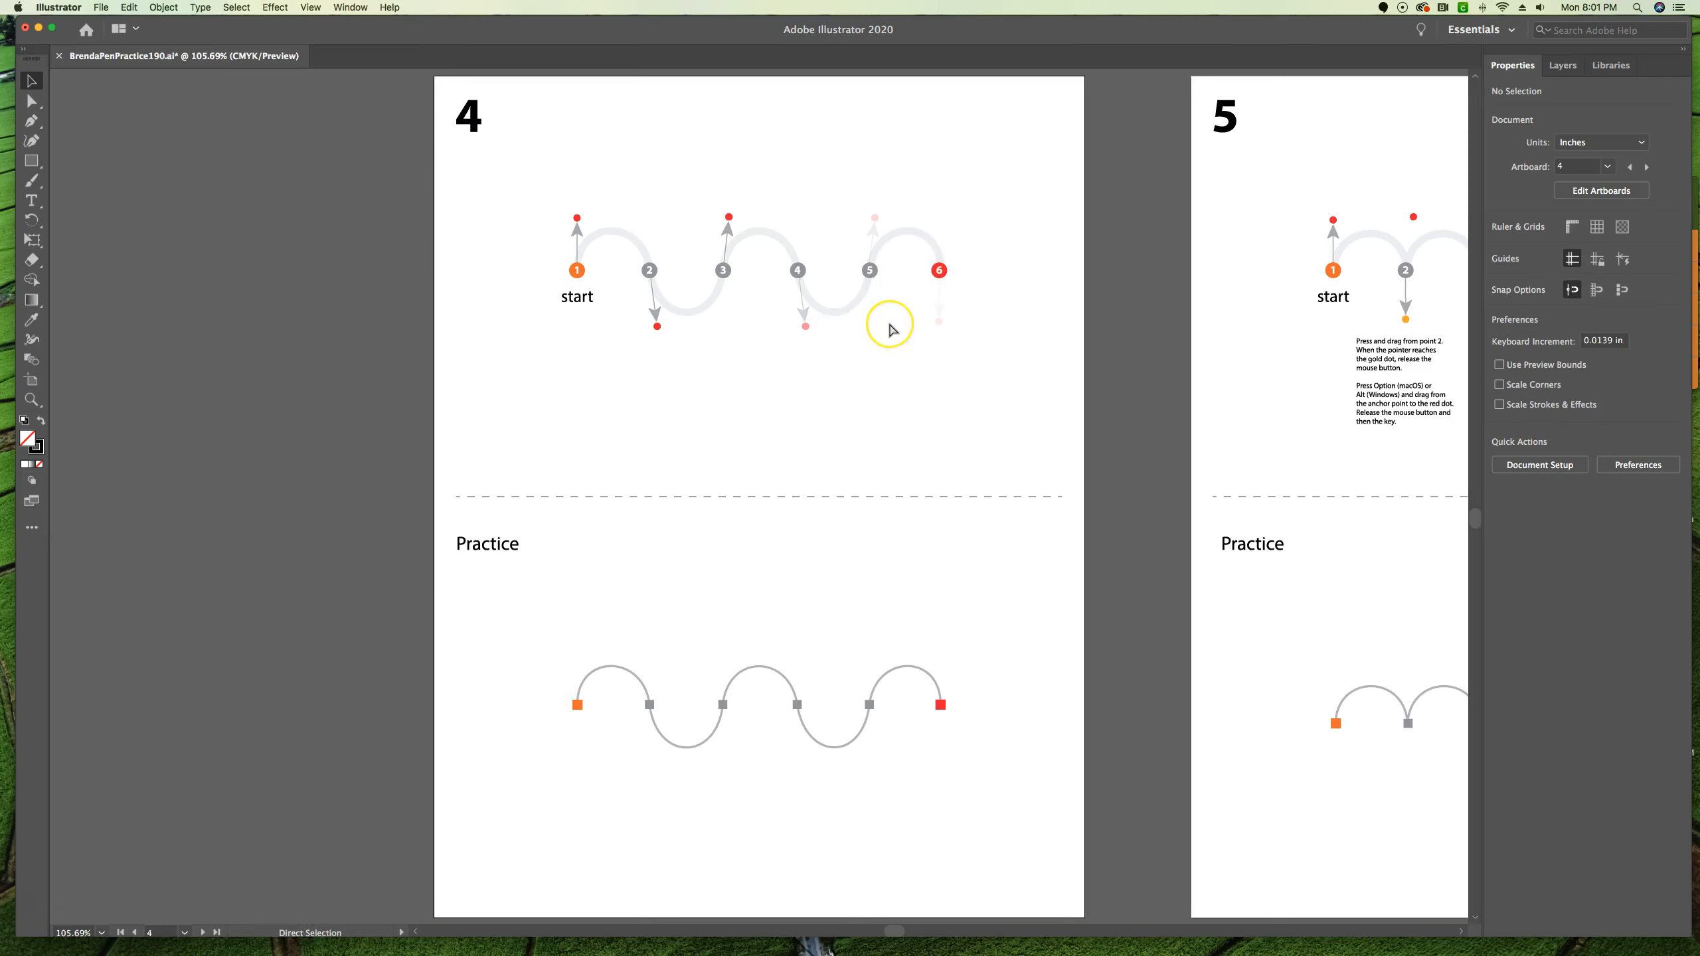
key("super+equal")
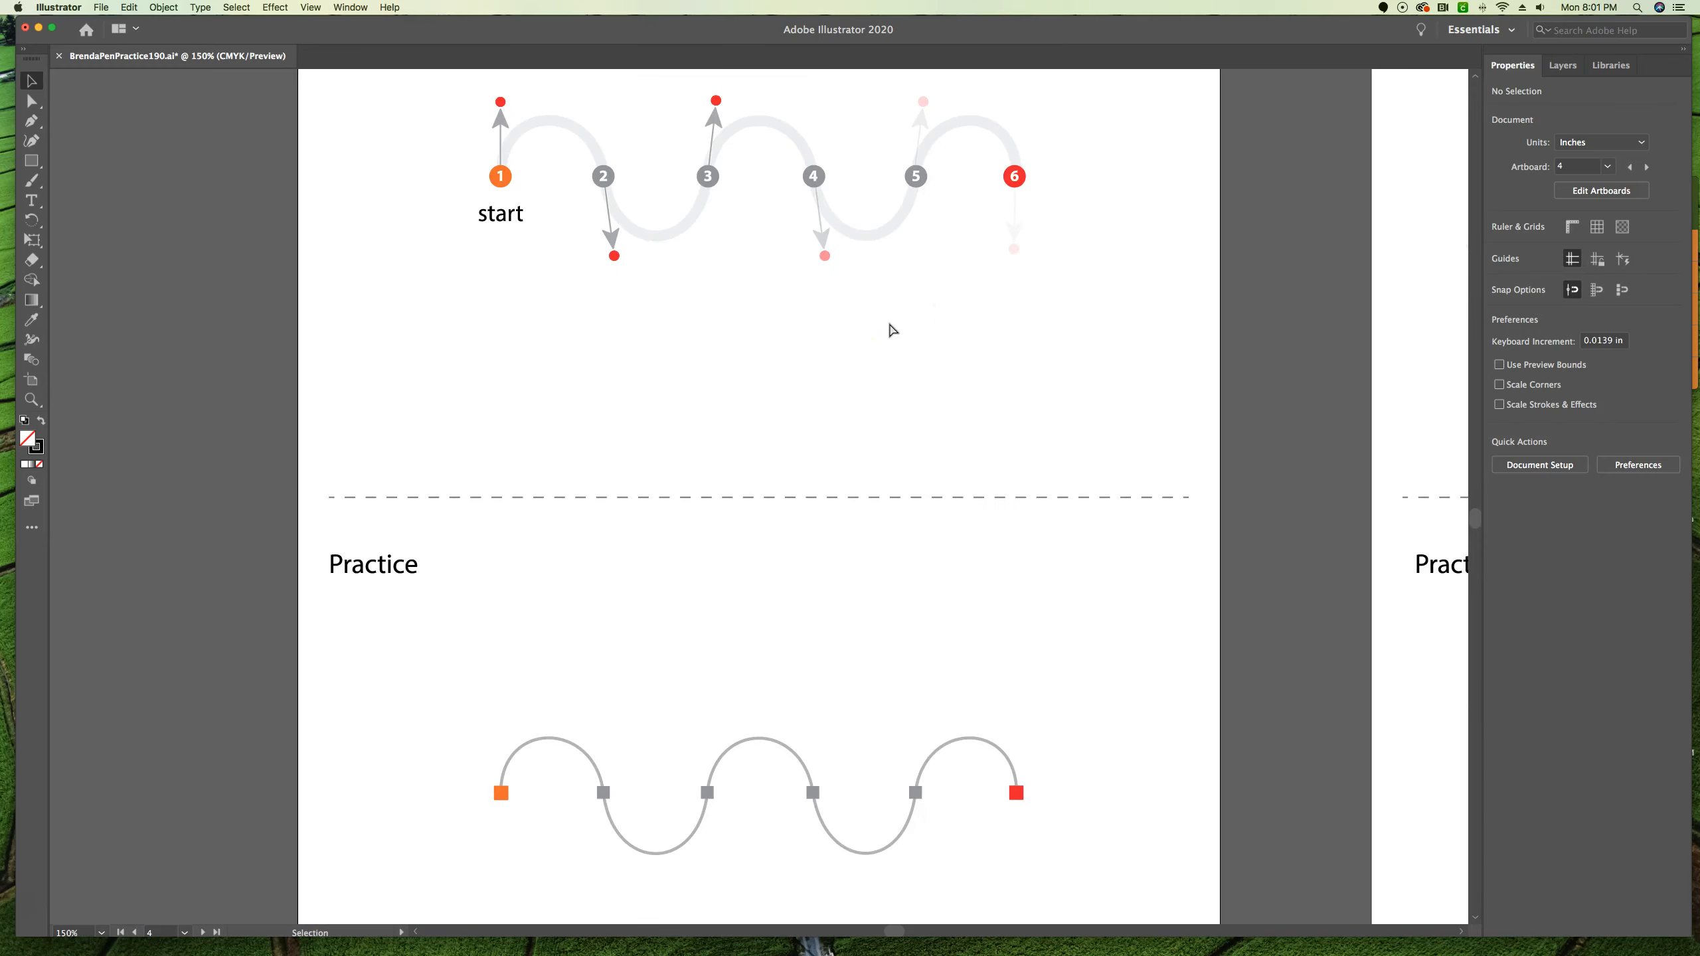
left_click_drag(802, 240, 774, 493)
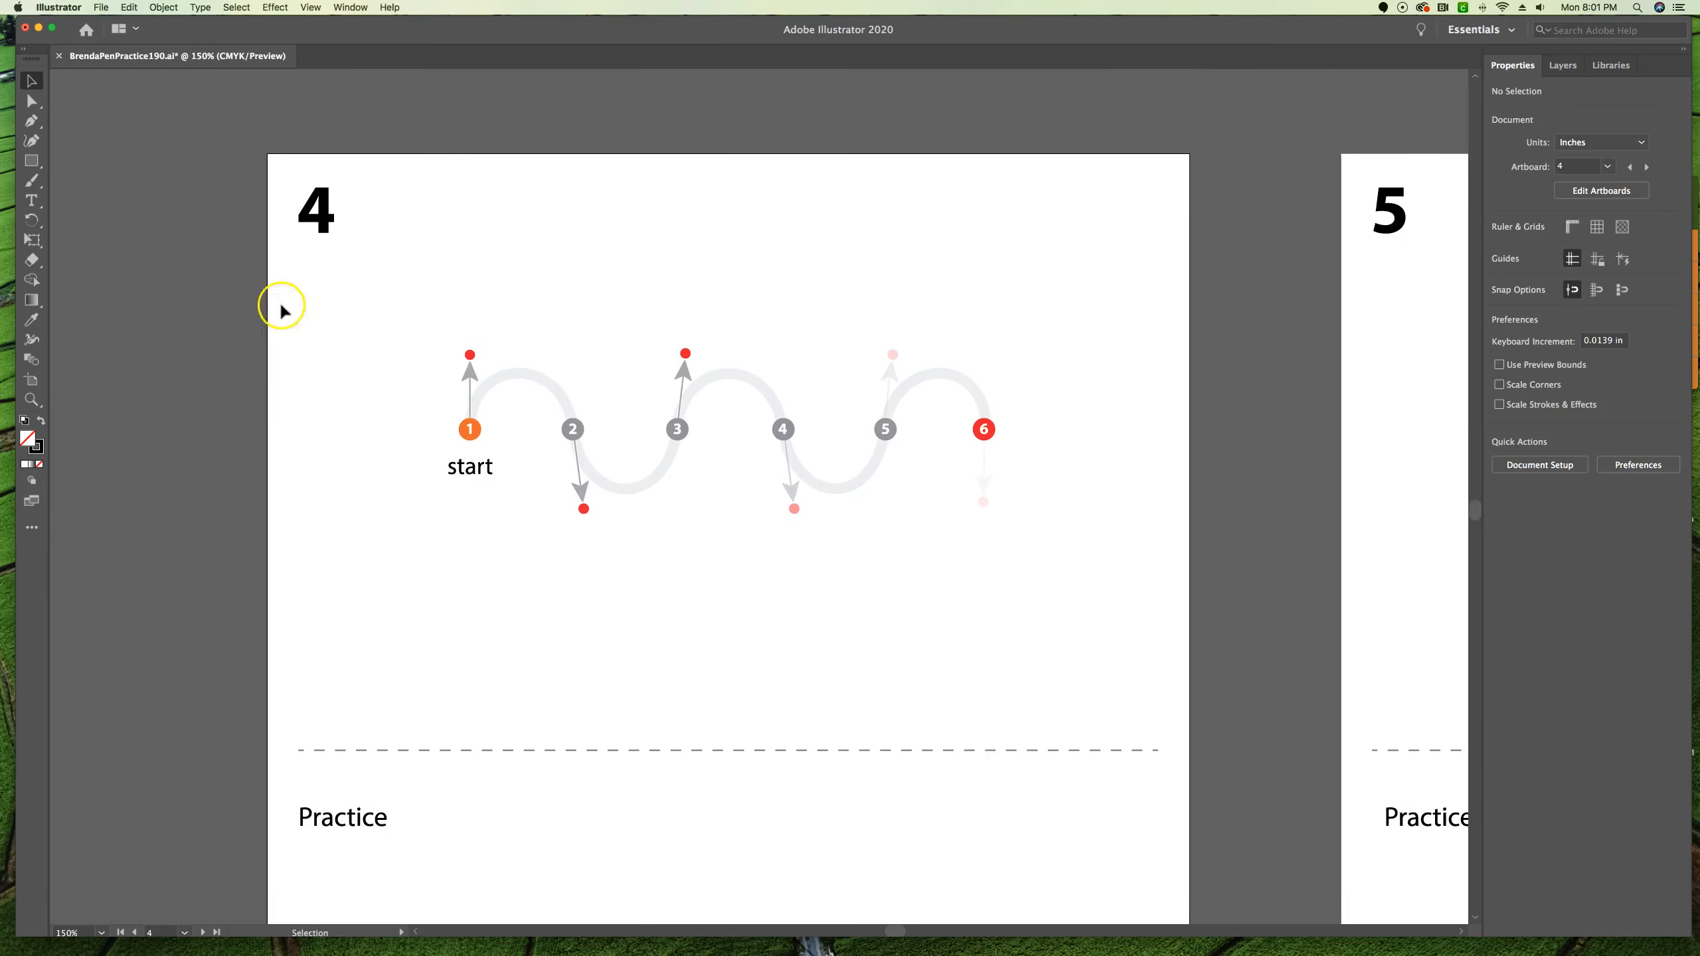
Step: Trace the sample wave with the Pen tool from point 1 through point 6, pulling each handle to its red dot, and end the path
left_click(32, 121)
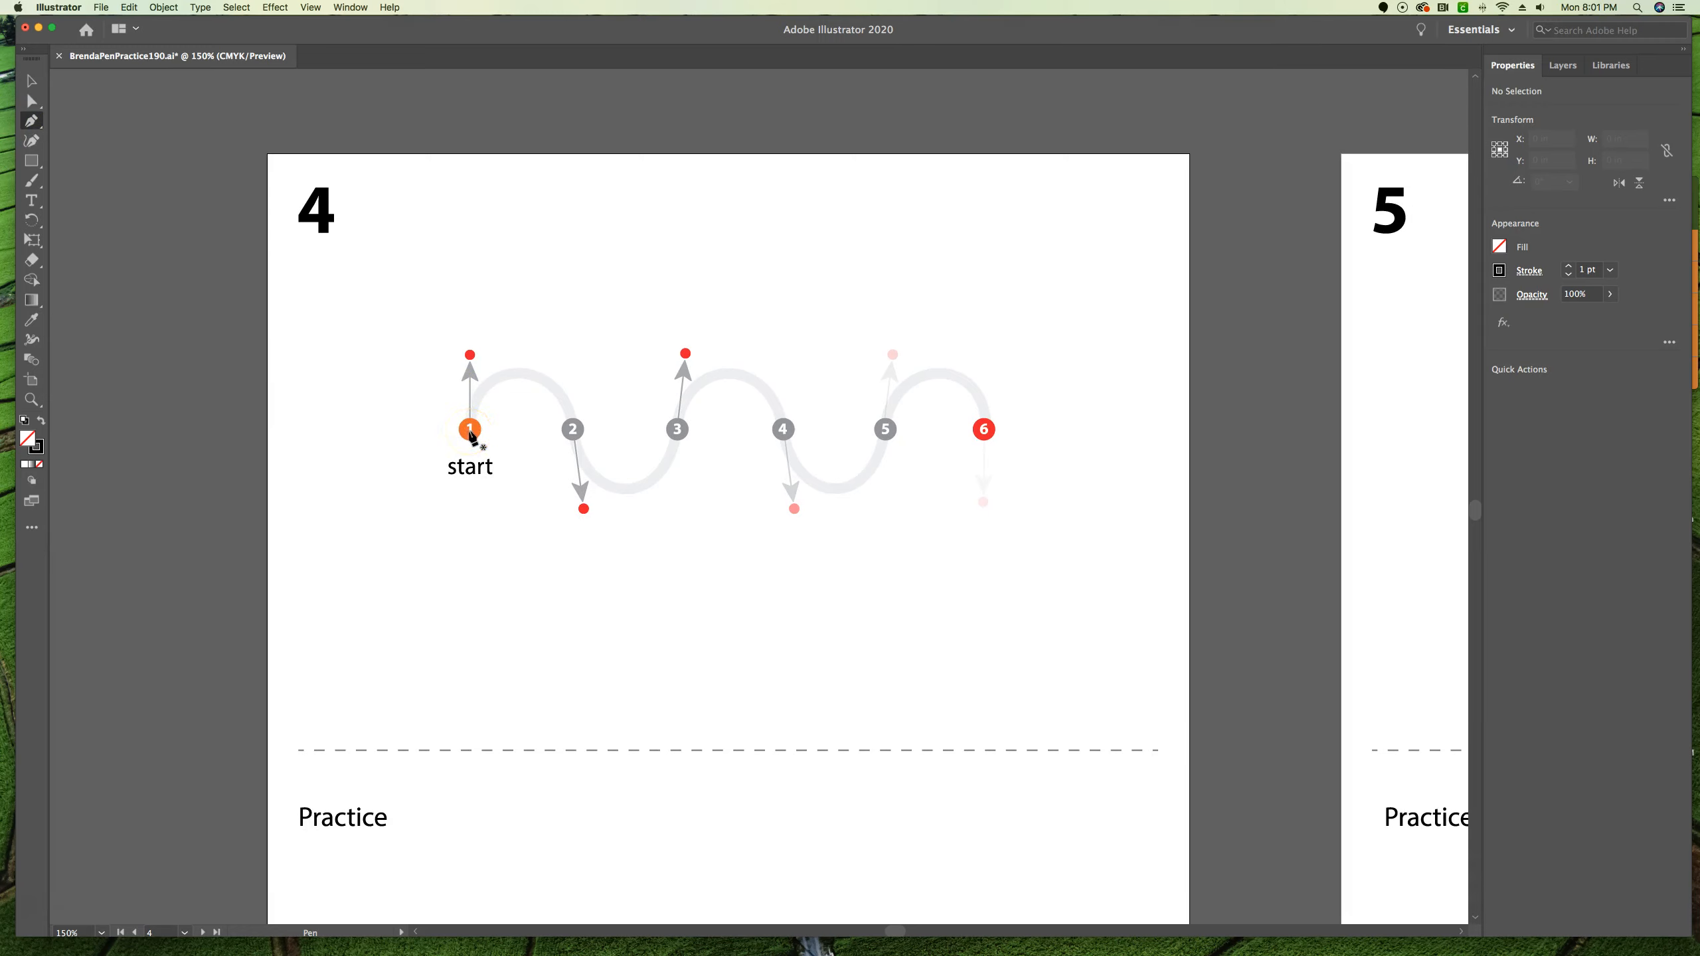
left_click_drag(471, 368, 472, 361)
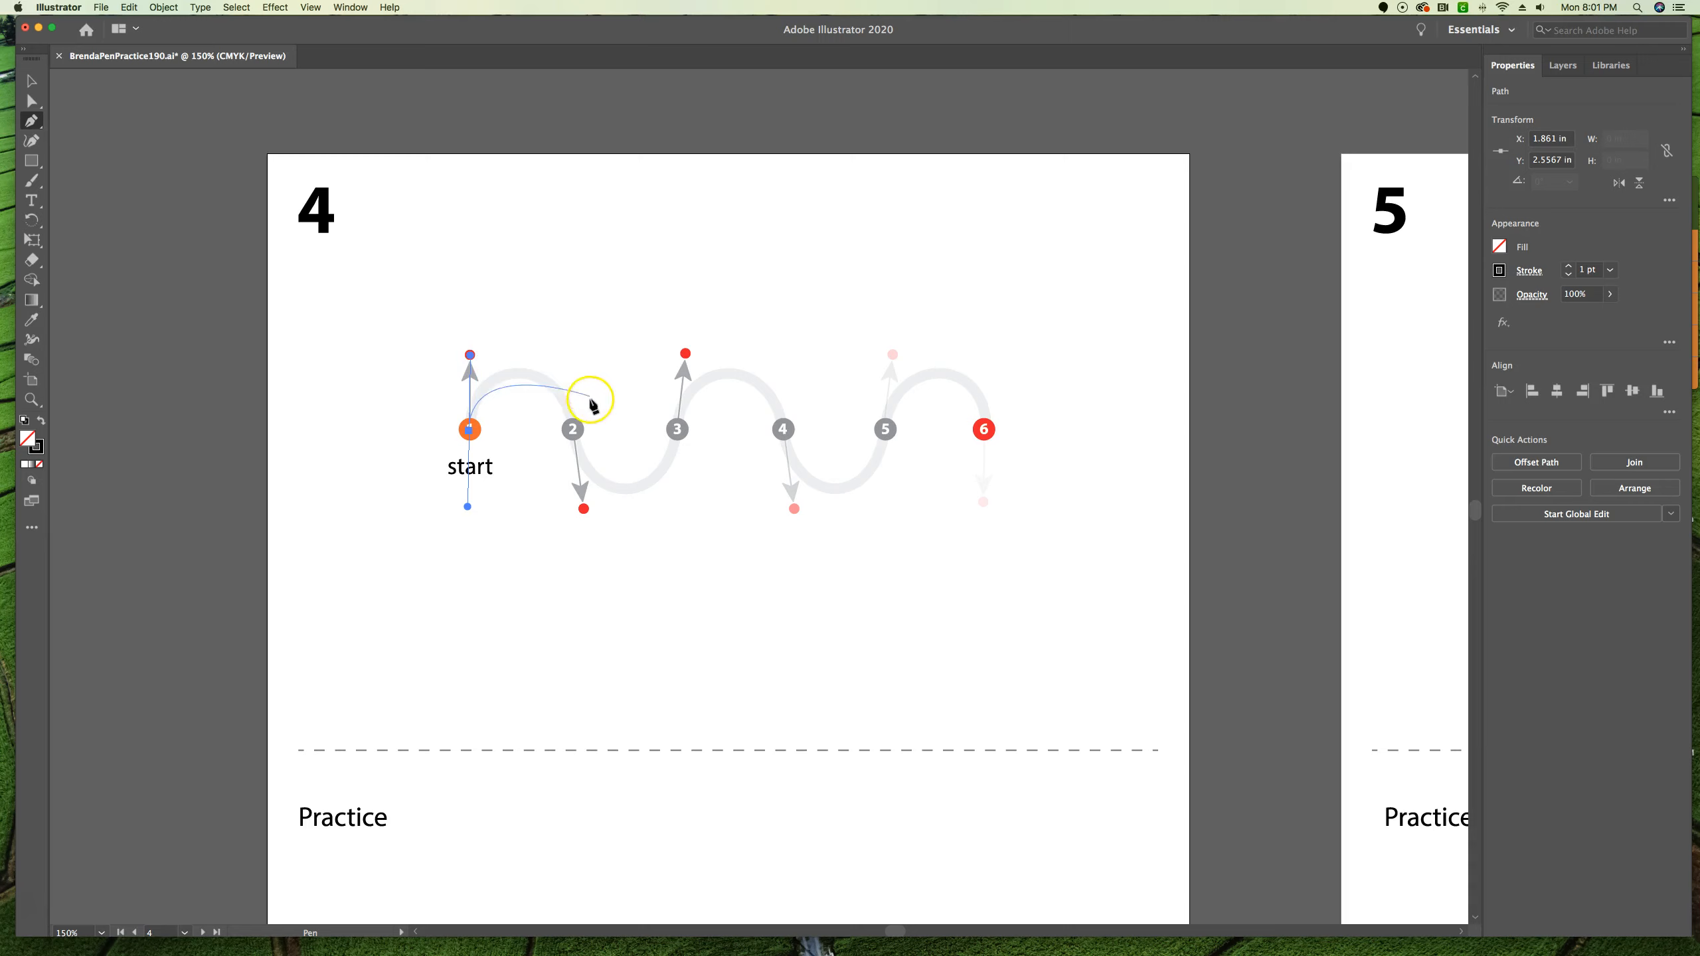
left_click_drag(572, 431, 583, 511)
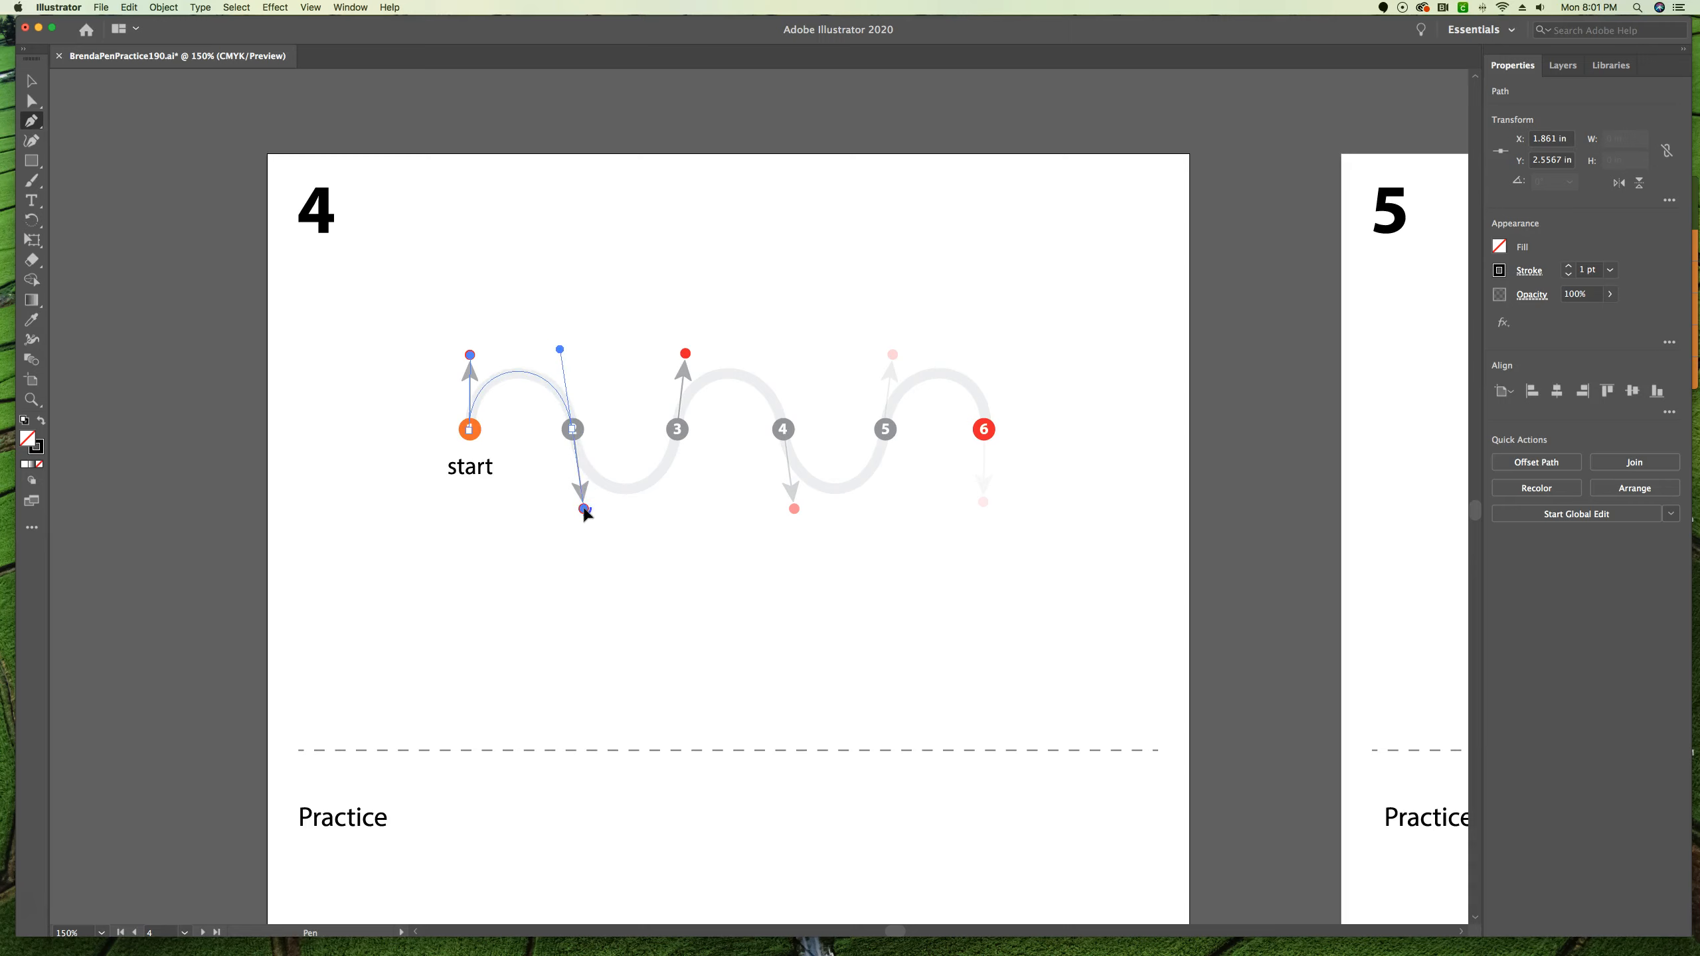
left_click_drag(584, 511, 580, 464)
left_click_drag(578, 454, 584, 510)
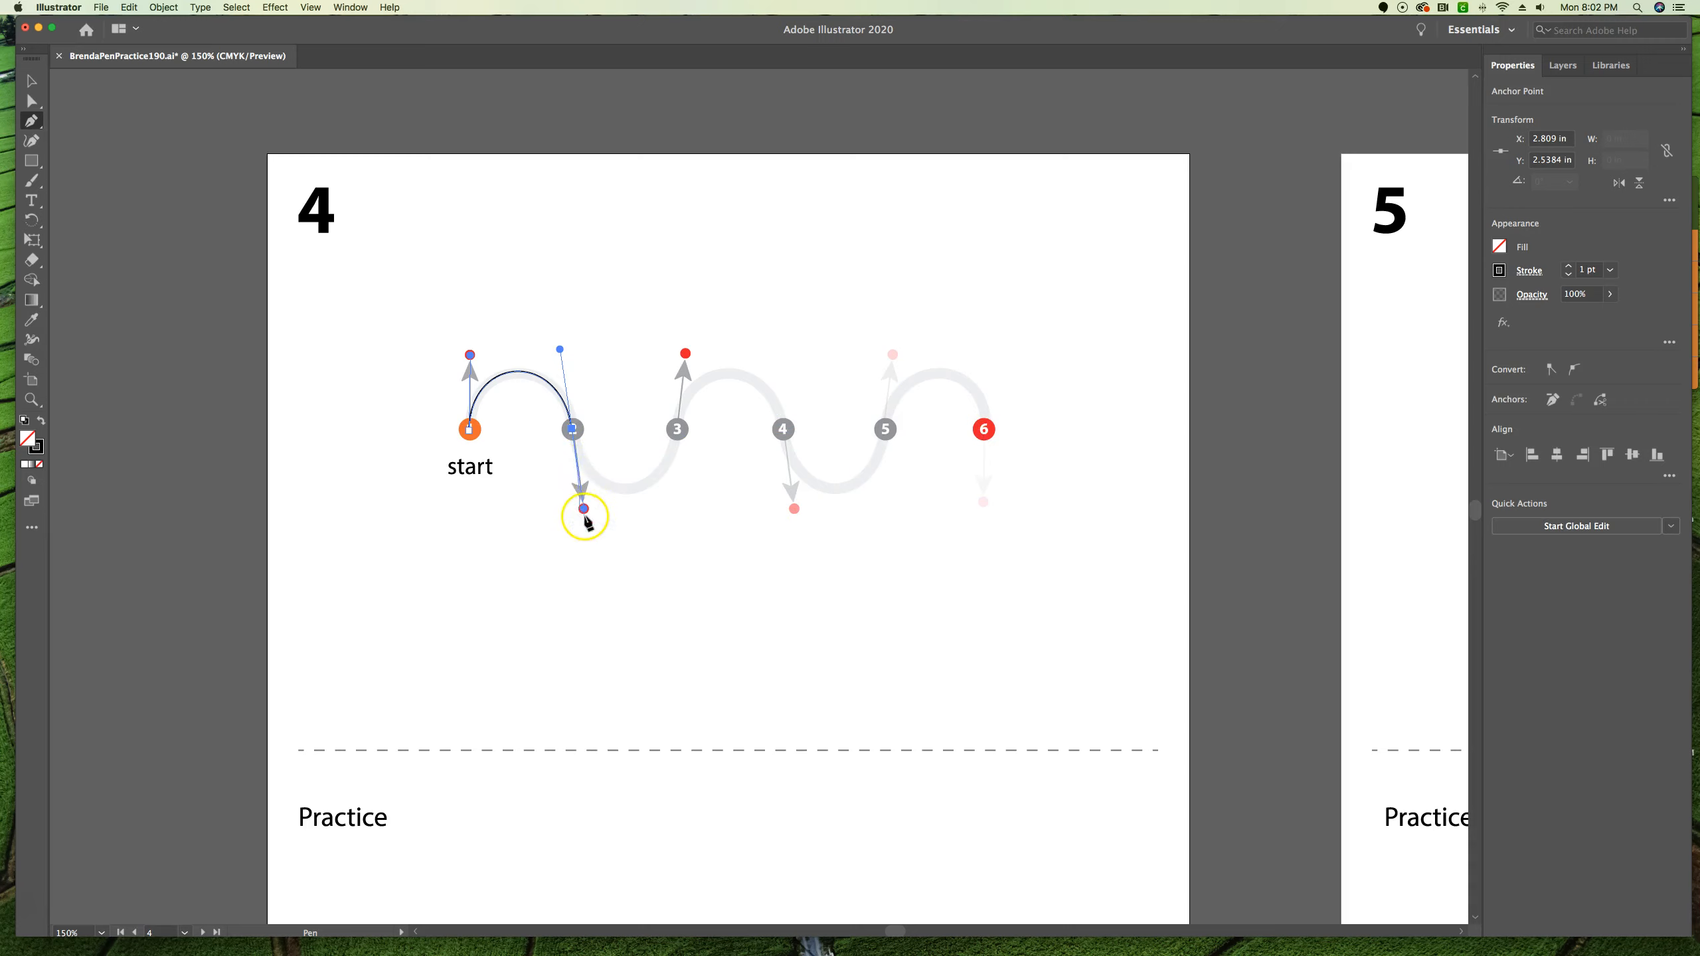
left_click_drag(677, 430, 686, 362)
left_click_drag(784, 431, 794, 511)
left_click_drag(884, 429, 896, 358)
left_click_drag(984, 429, 983, 501)
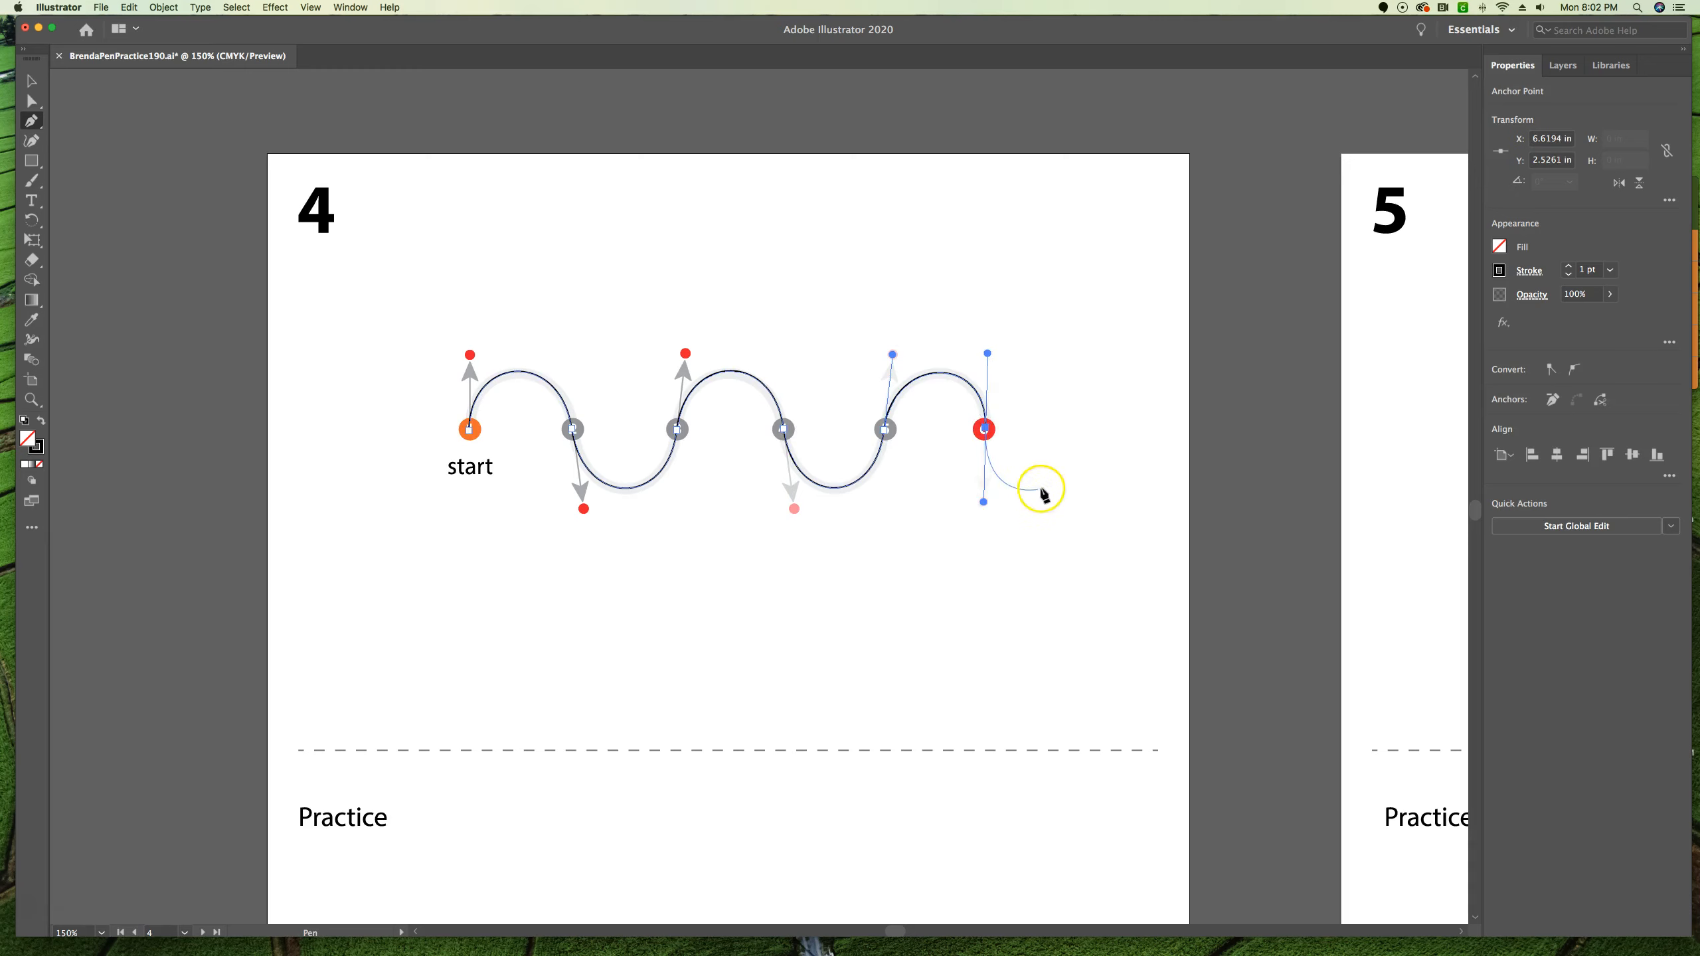
left_click(1071, 450, "super")
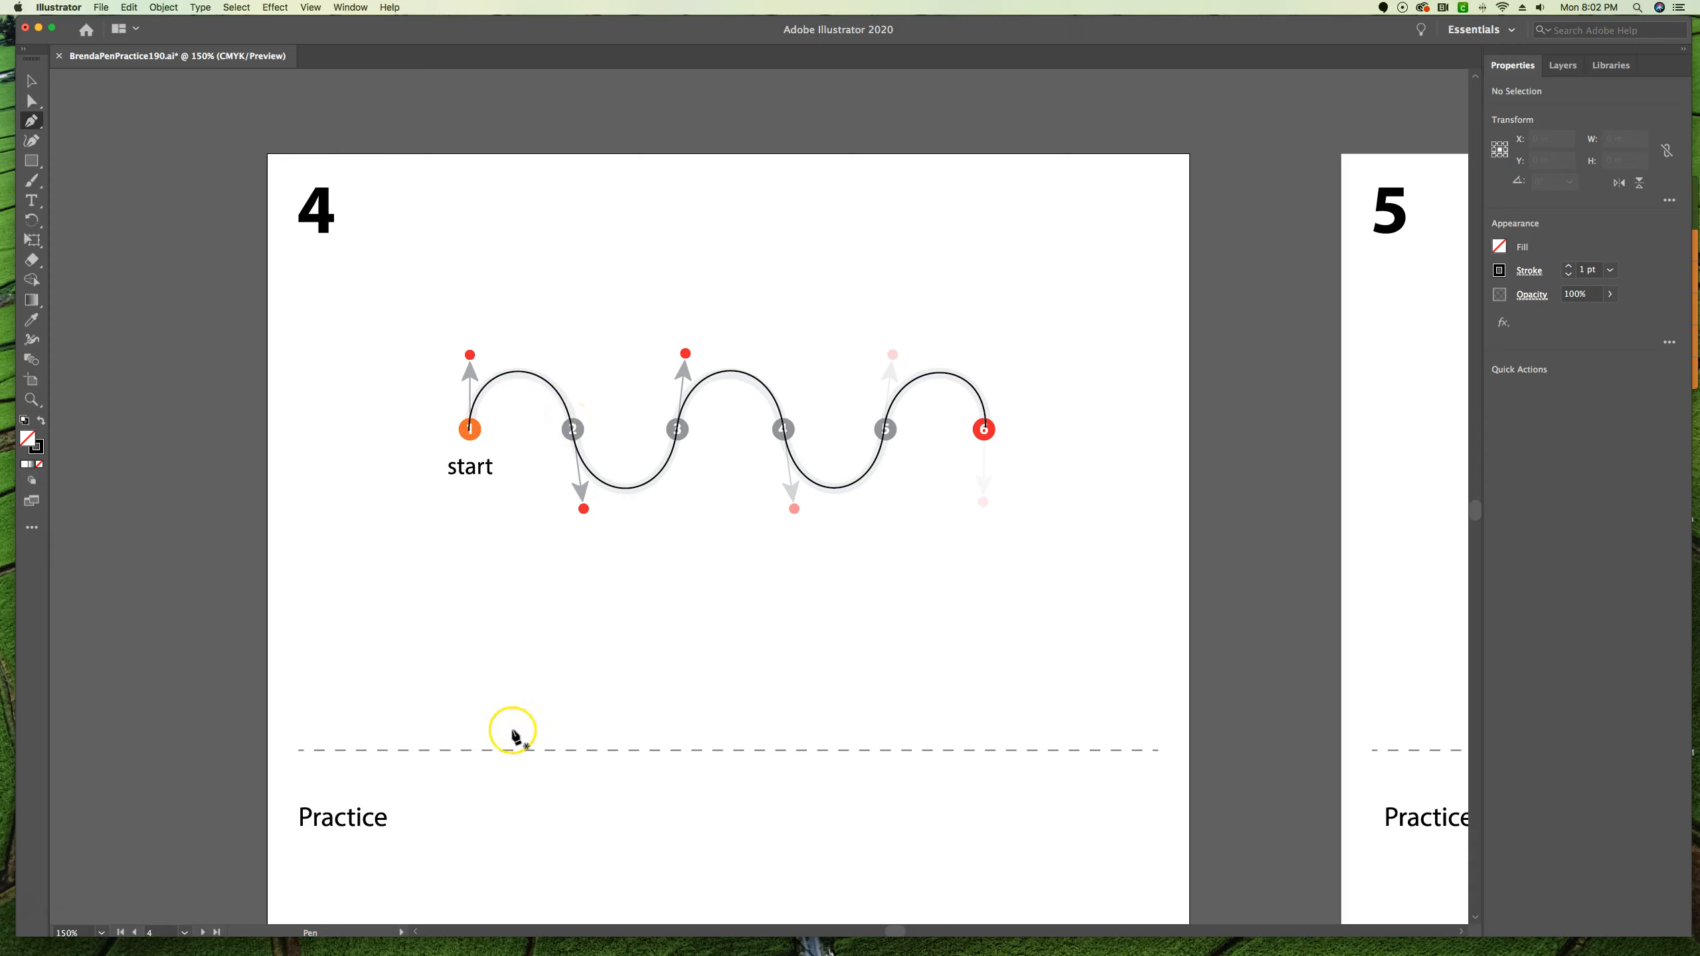
Step: Trace the Practice wave on artboard 4 from the orange square through the gray squares to the red square, alternating handles up and down, and deselect it
scroll(515, 731, "down", 5)
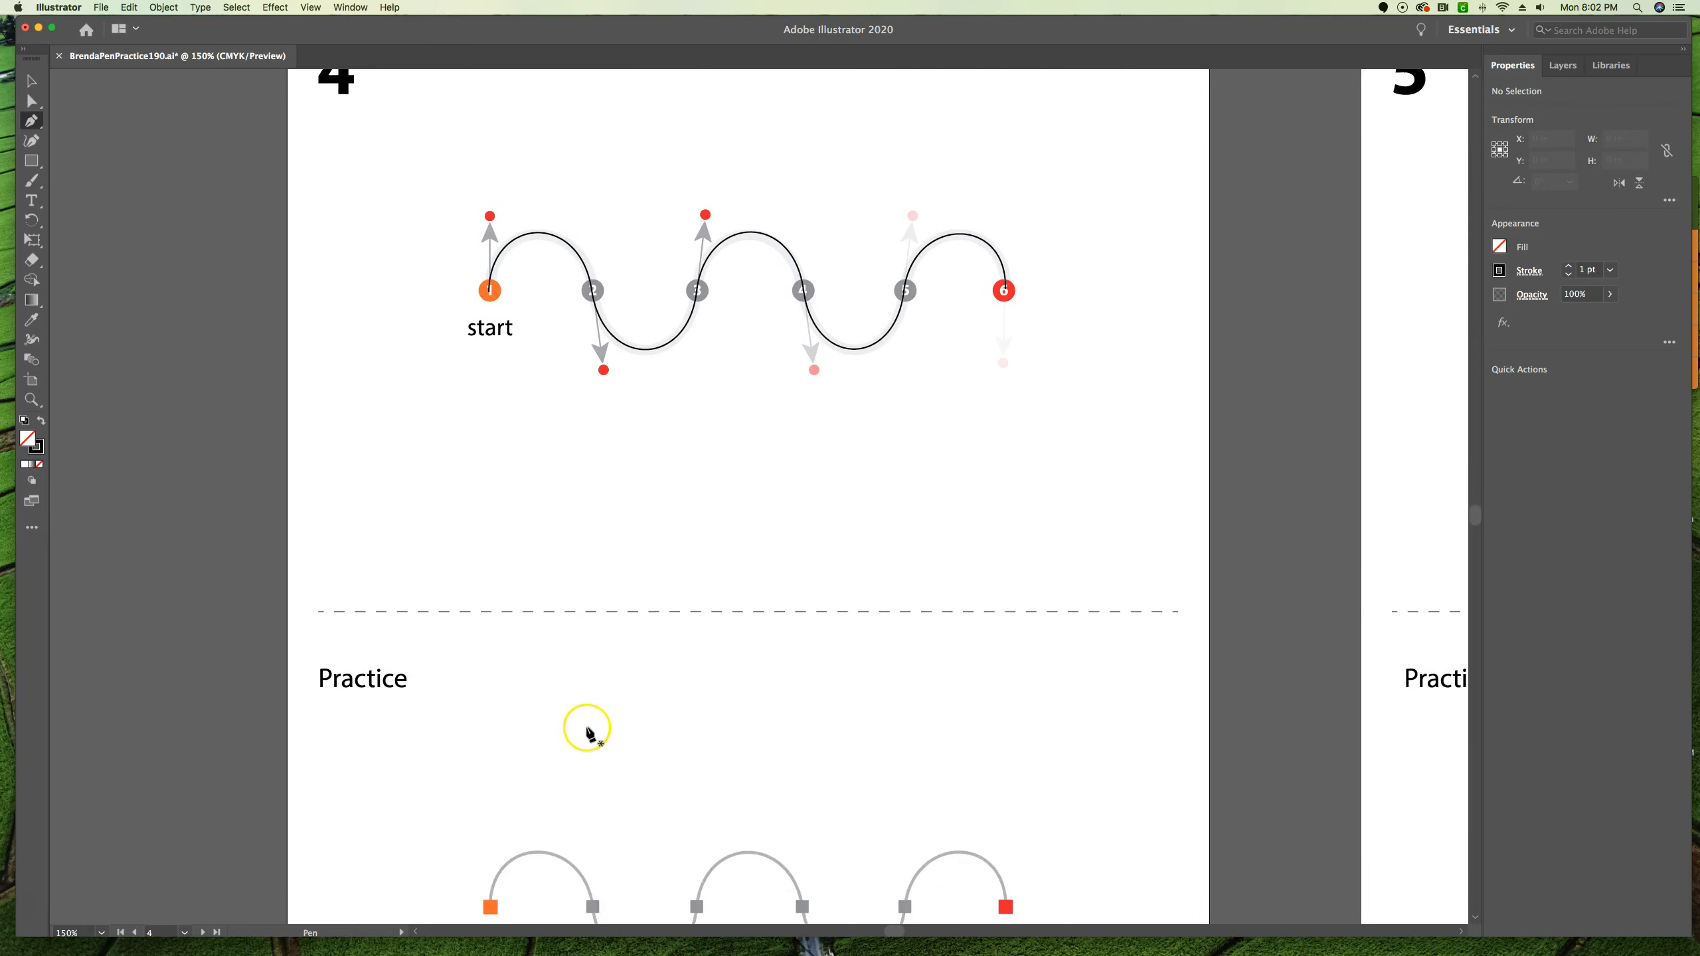
scroll(609, 700, "down", 5)
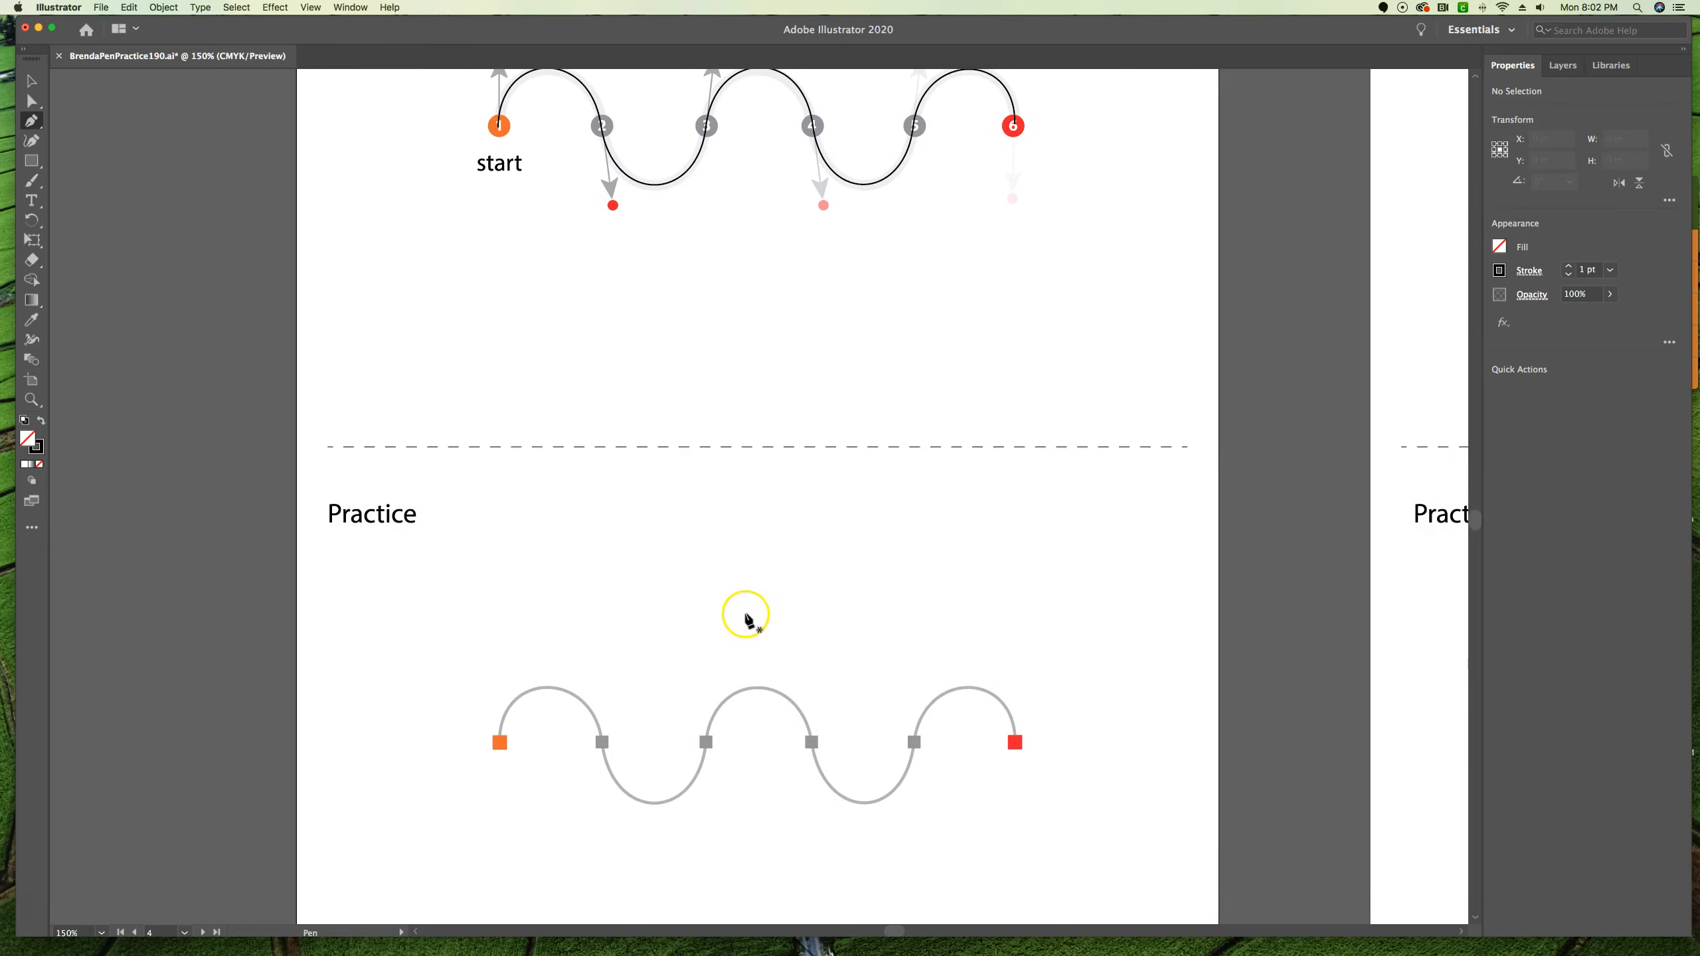
left_click_drag(771, 607, 653, 285)
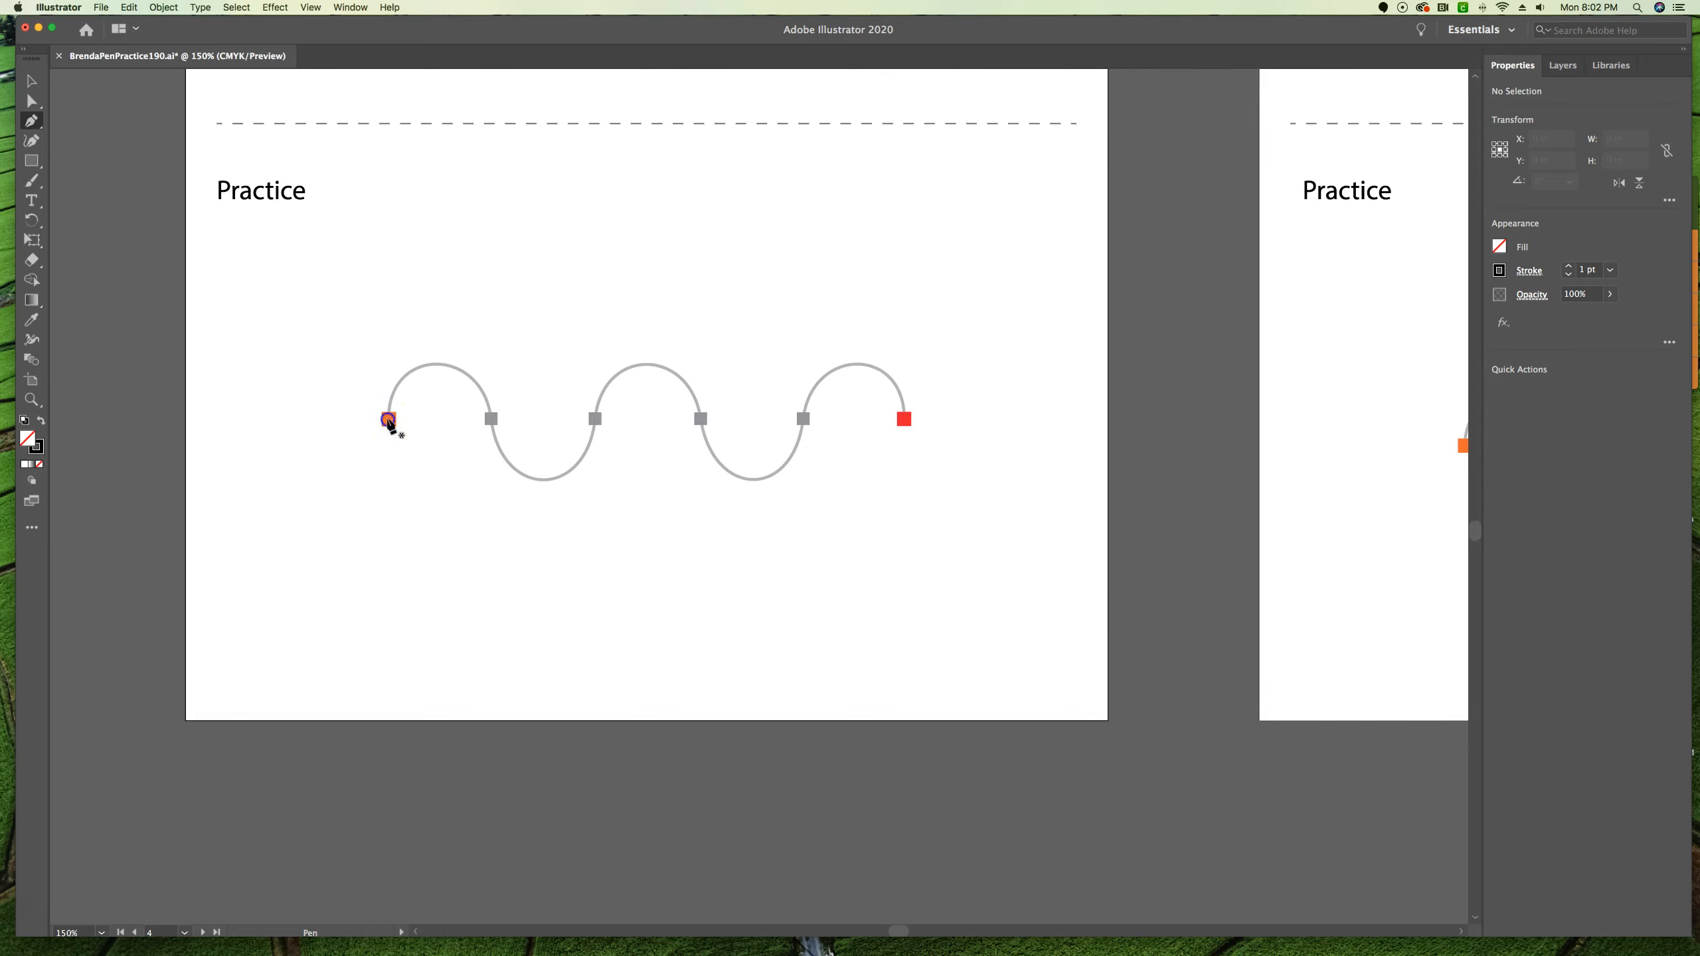
left_click_drag(387, 354, 387, 352)
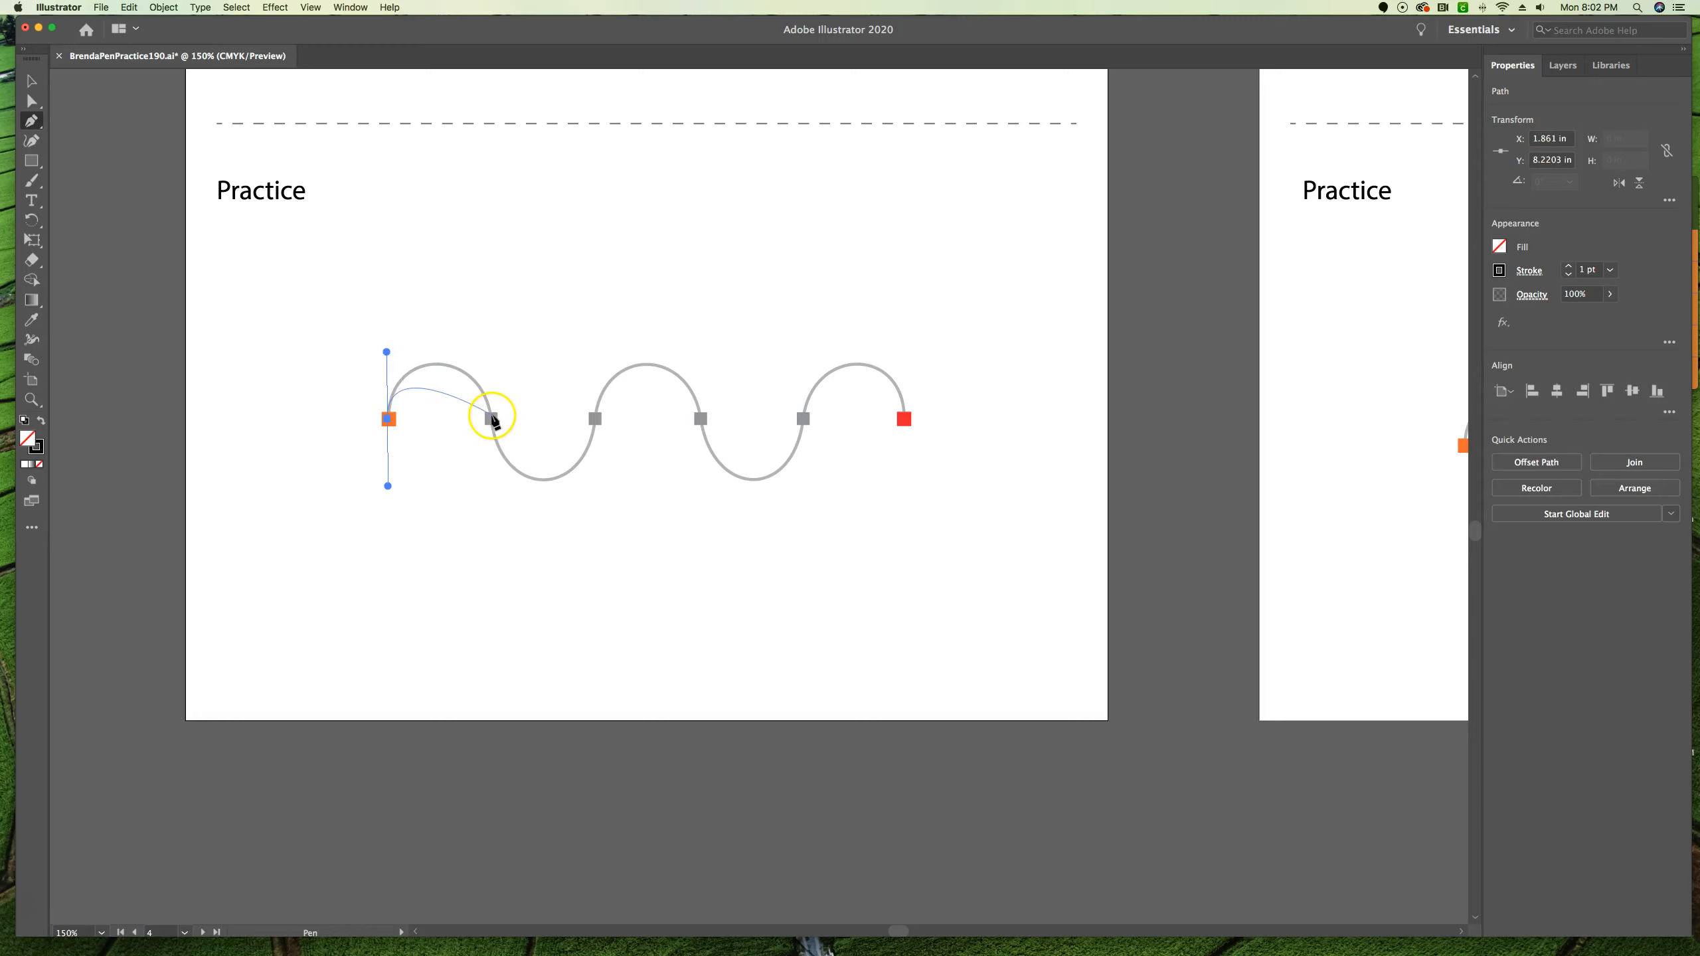
mouse_move(492, 421)
left_mouse_down()
mouse_move(497, 474)
mouse_move(494, 456)
left_mouse_up()
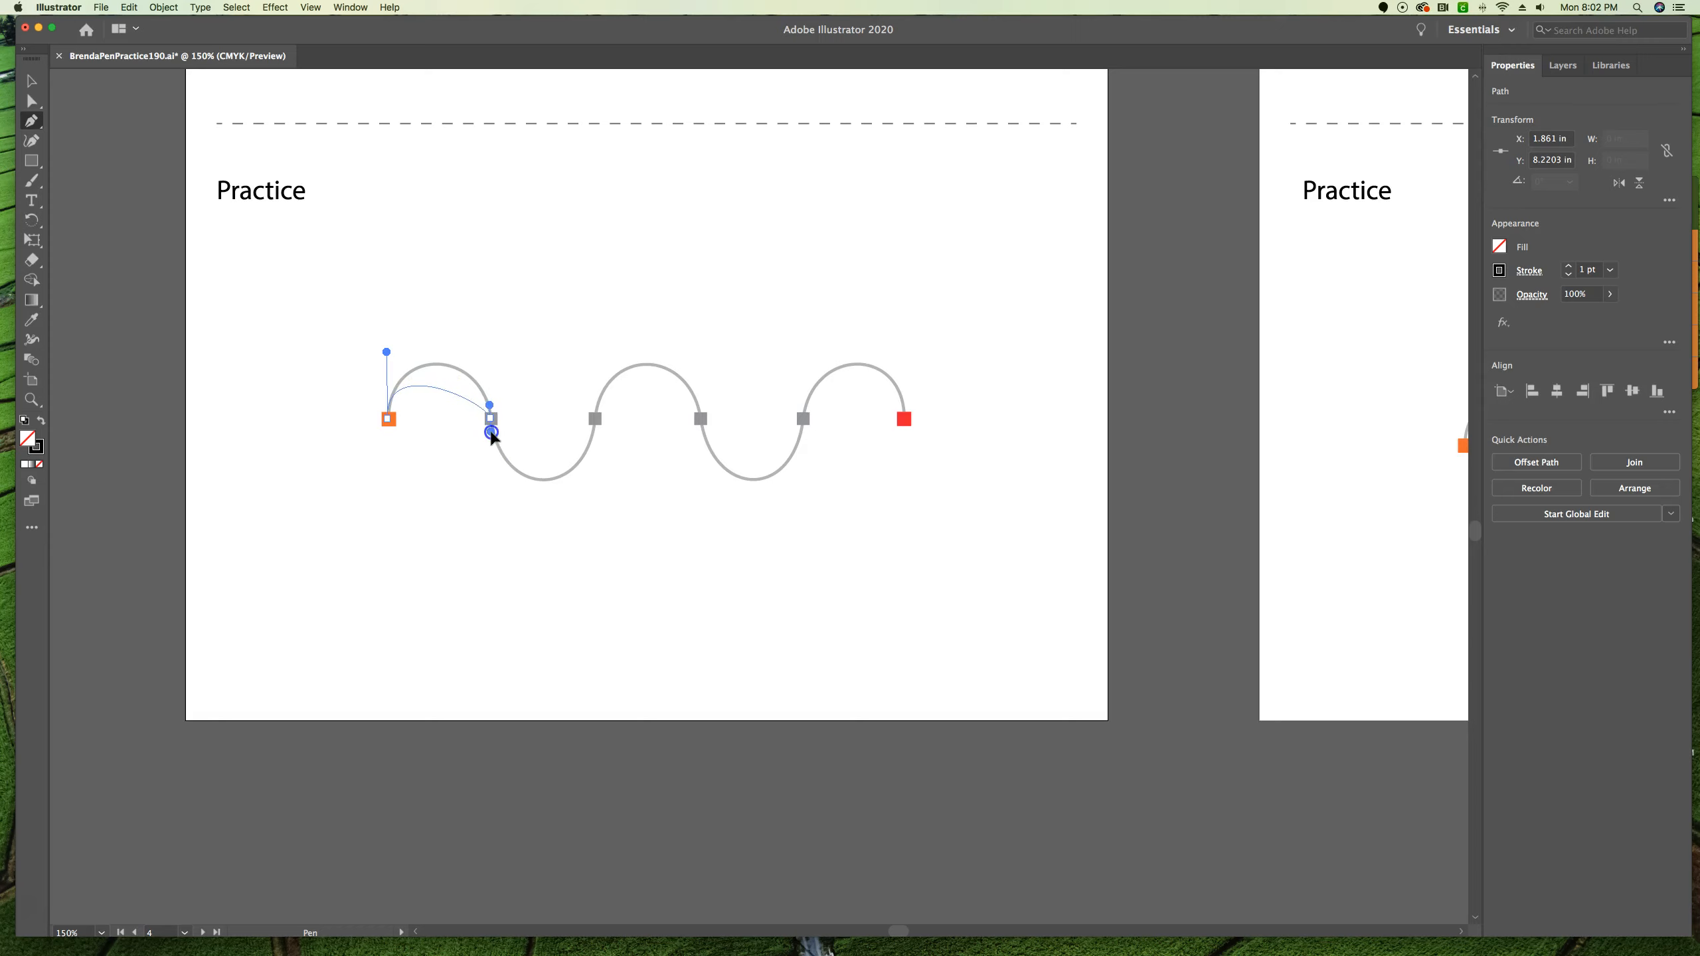
left_click_drag(493, 434, 505, 498)
left_click_drag(505, 499, 504, 498)
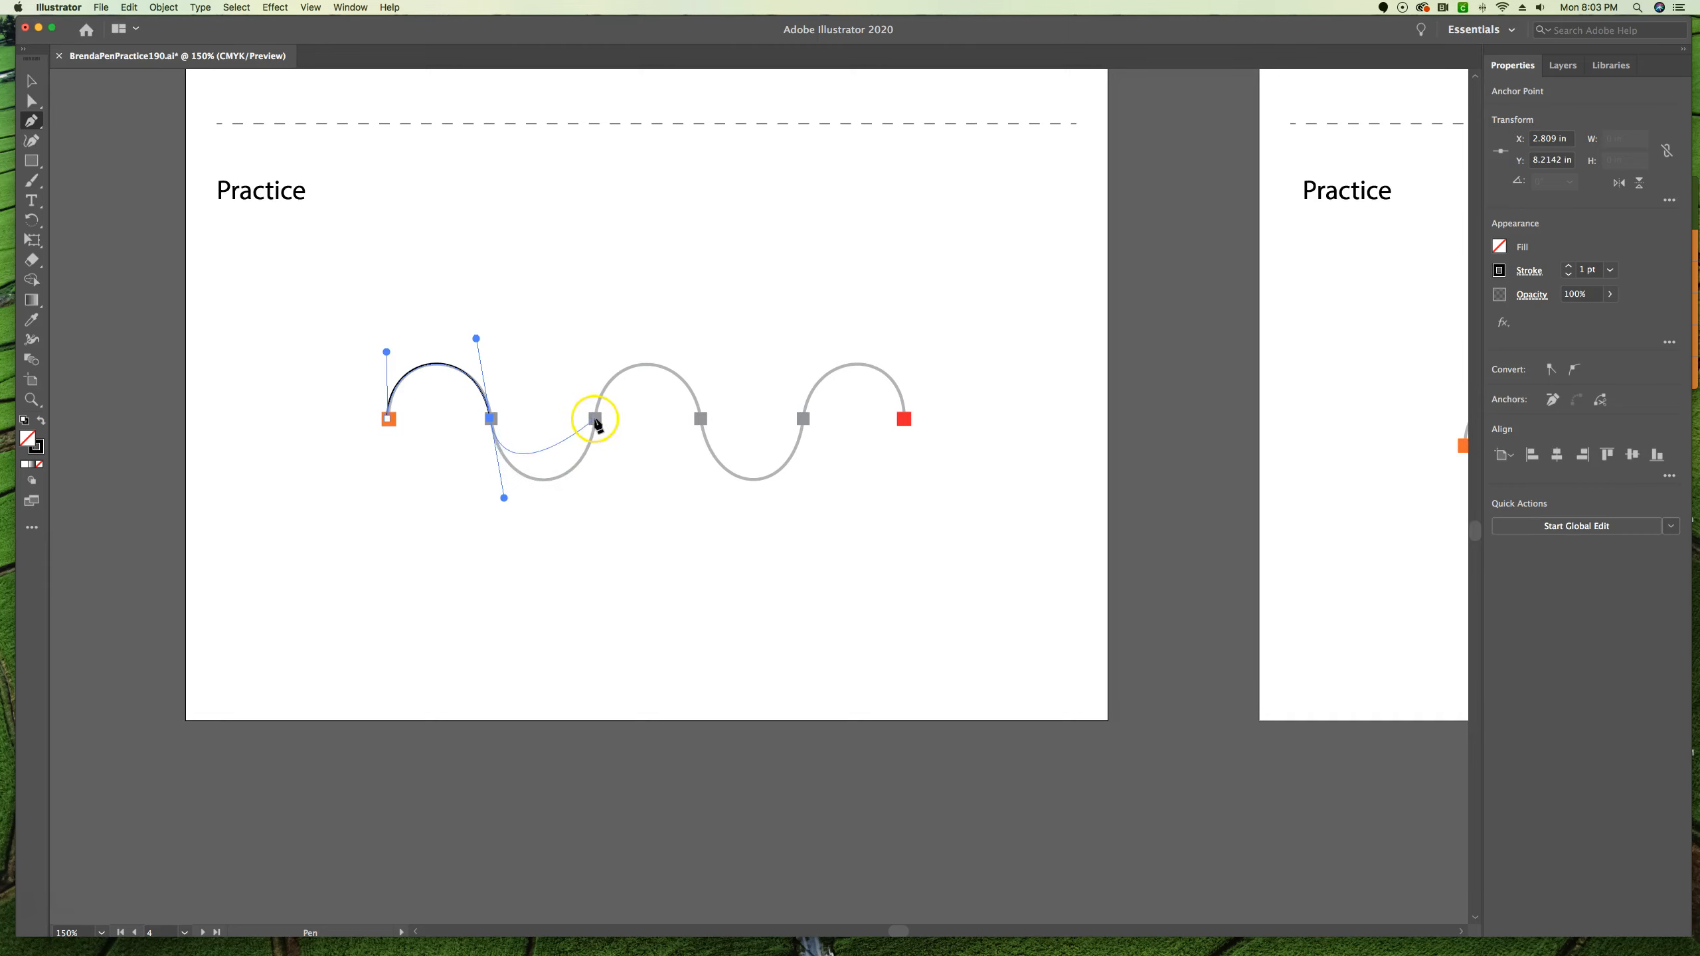
left_click_drag(595, 419, 600, 341)
left_click_drag(702, 420, 706, 483)
mouse_move(803, 418)
left_mouse_down()
mouse_move(797, 340)
mouse_move(809, 311)
mouse_move(824, 320)
left_mouse_up()
mouse_move(904, 419)
left_mouse_down()
mouse_move(915, 466)
mouse_move(890, 463)
left_mouse_up()
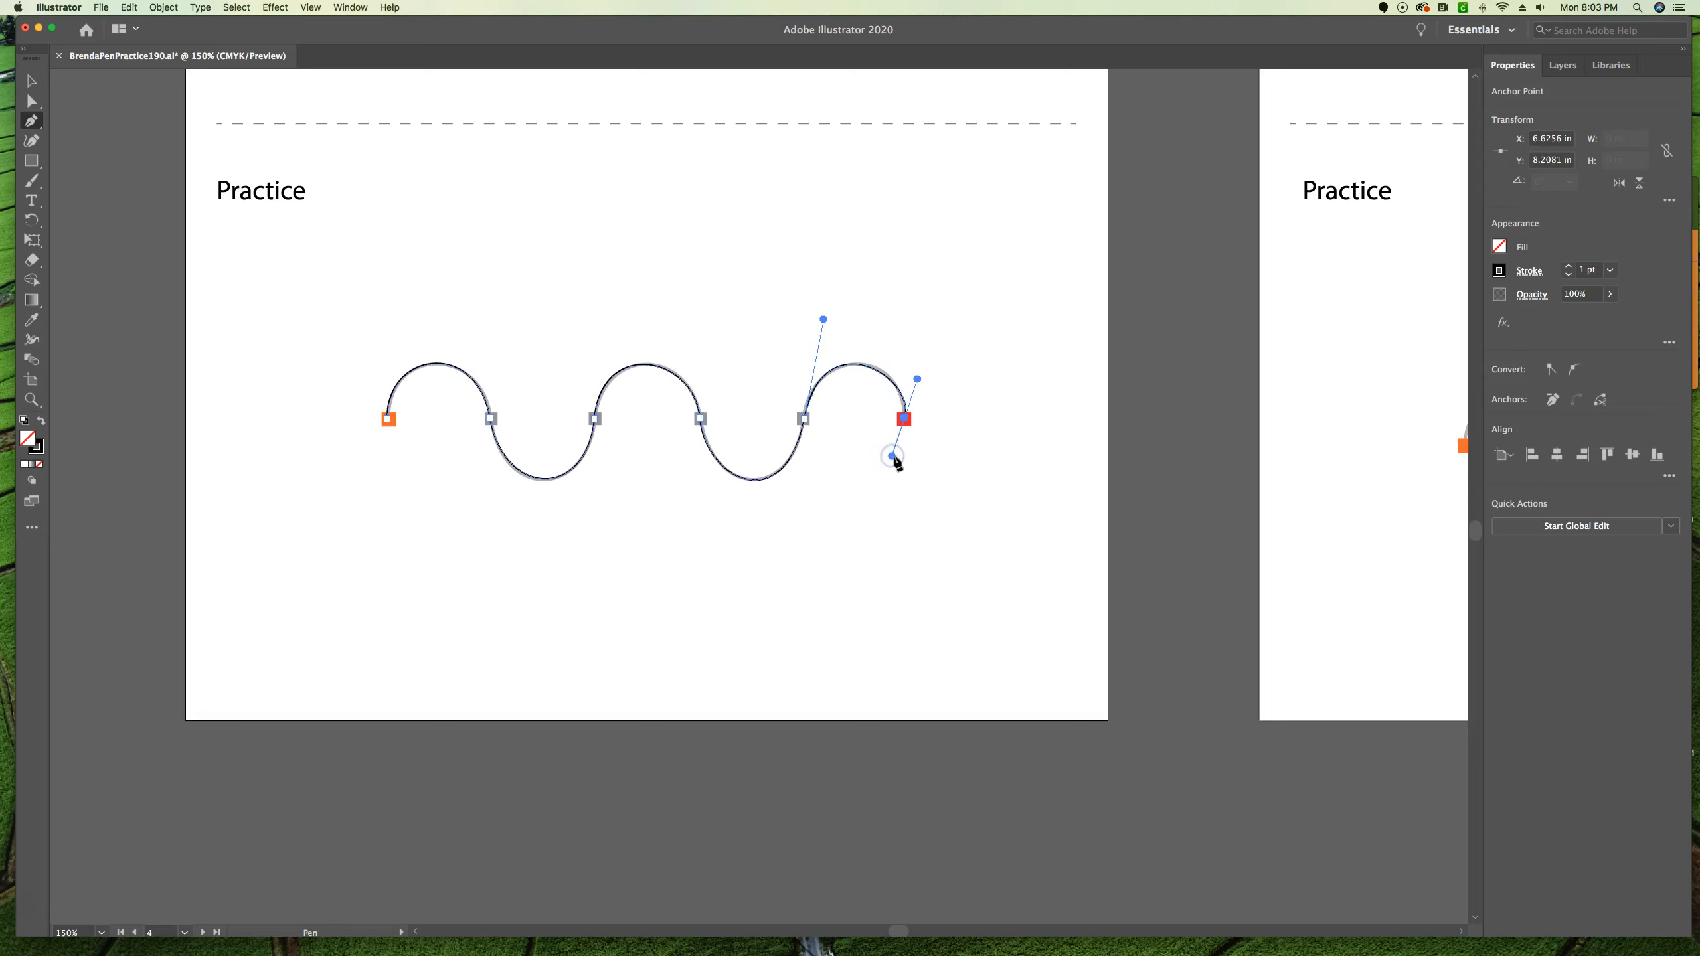
left_click(987, 498, "super")
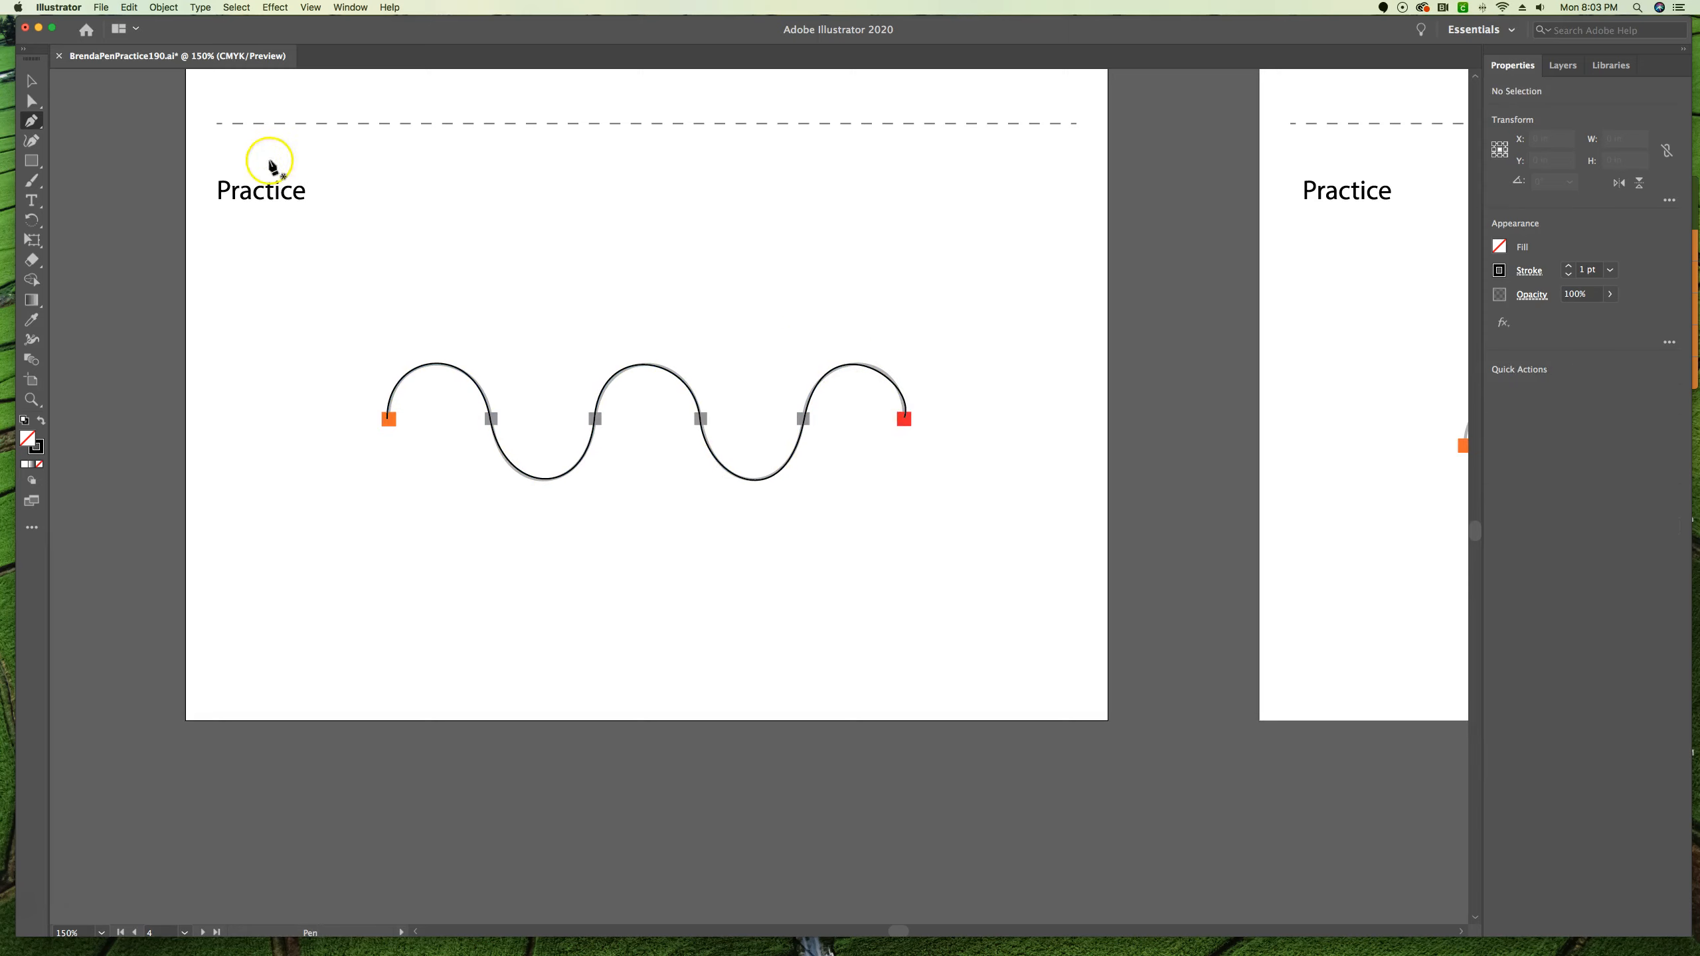
Step: Refine the Practice wave's last arch by adjusting the direction handles at its last gray anchor and red end anchor, and deselect the path
left_click(31, 101)
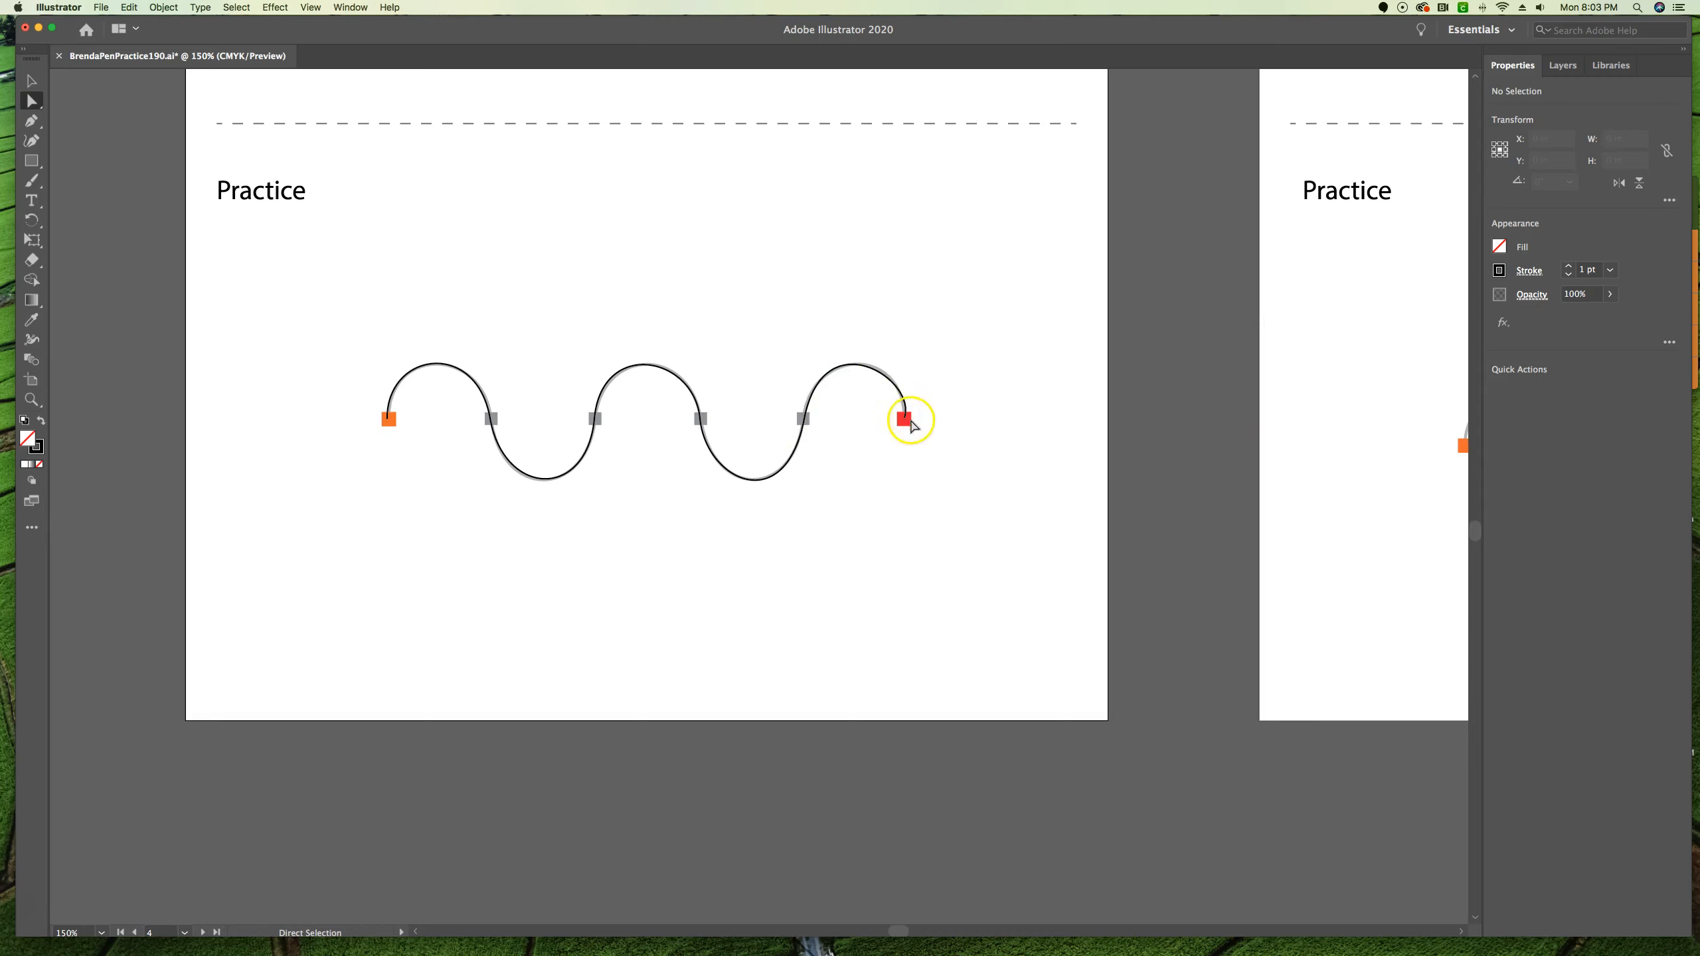
left_click(804, 418)
left_click_drag(823, 320, 824, 326)
left_click(904, 418)
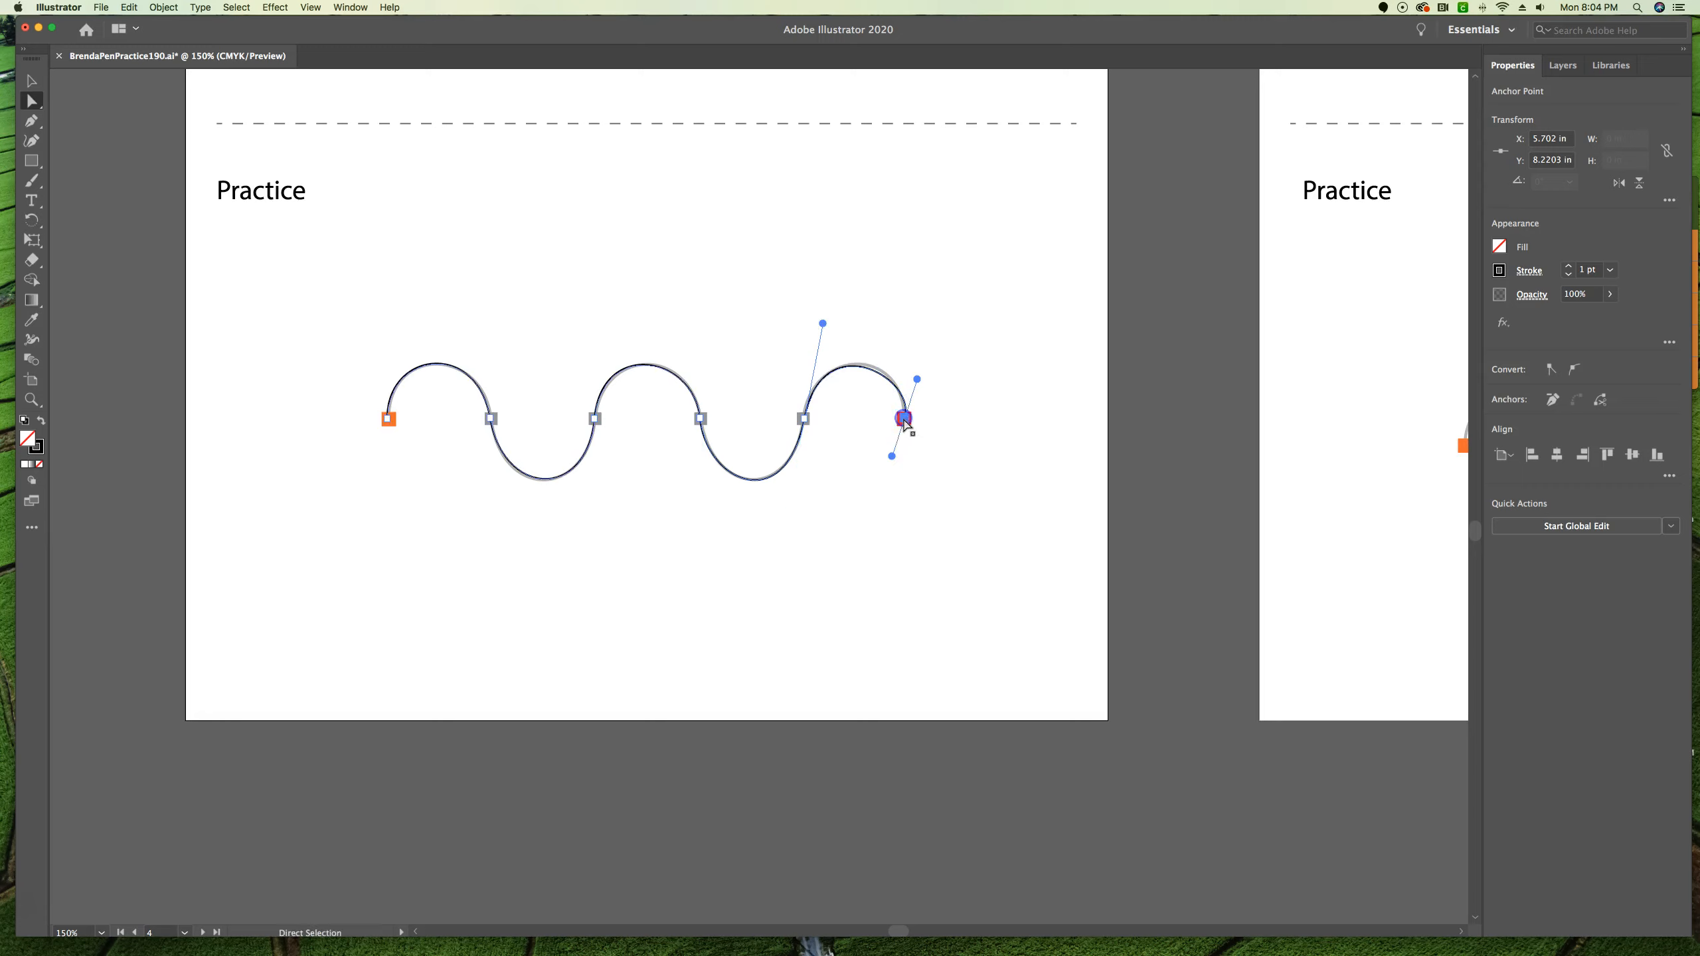
left_click_drag(897, 459, 891, 452)
left_click_drag(919, 379, 916, 368)
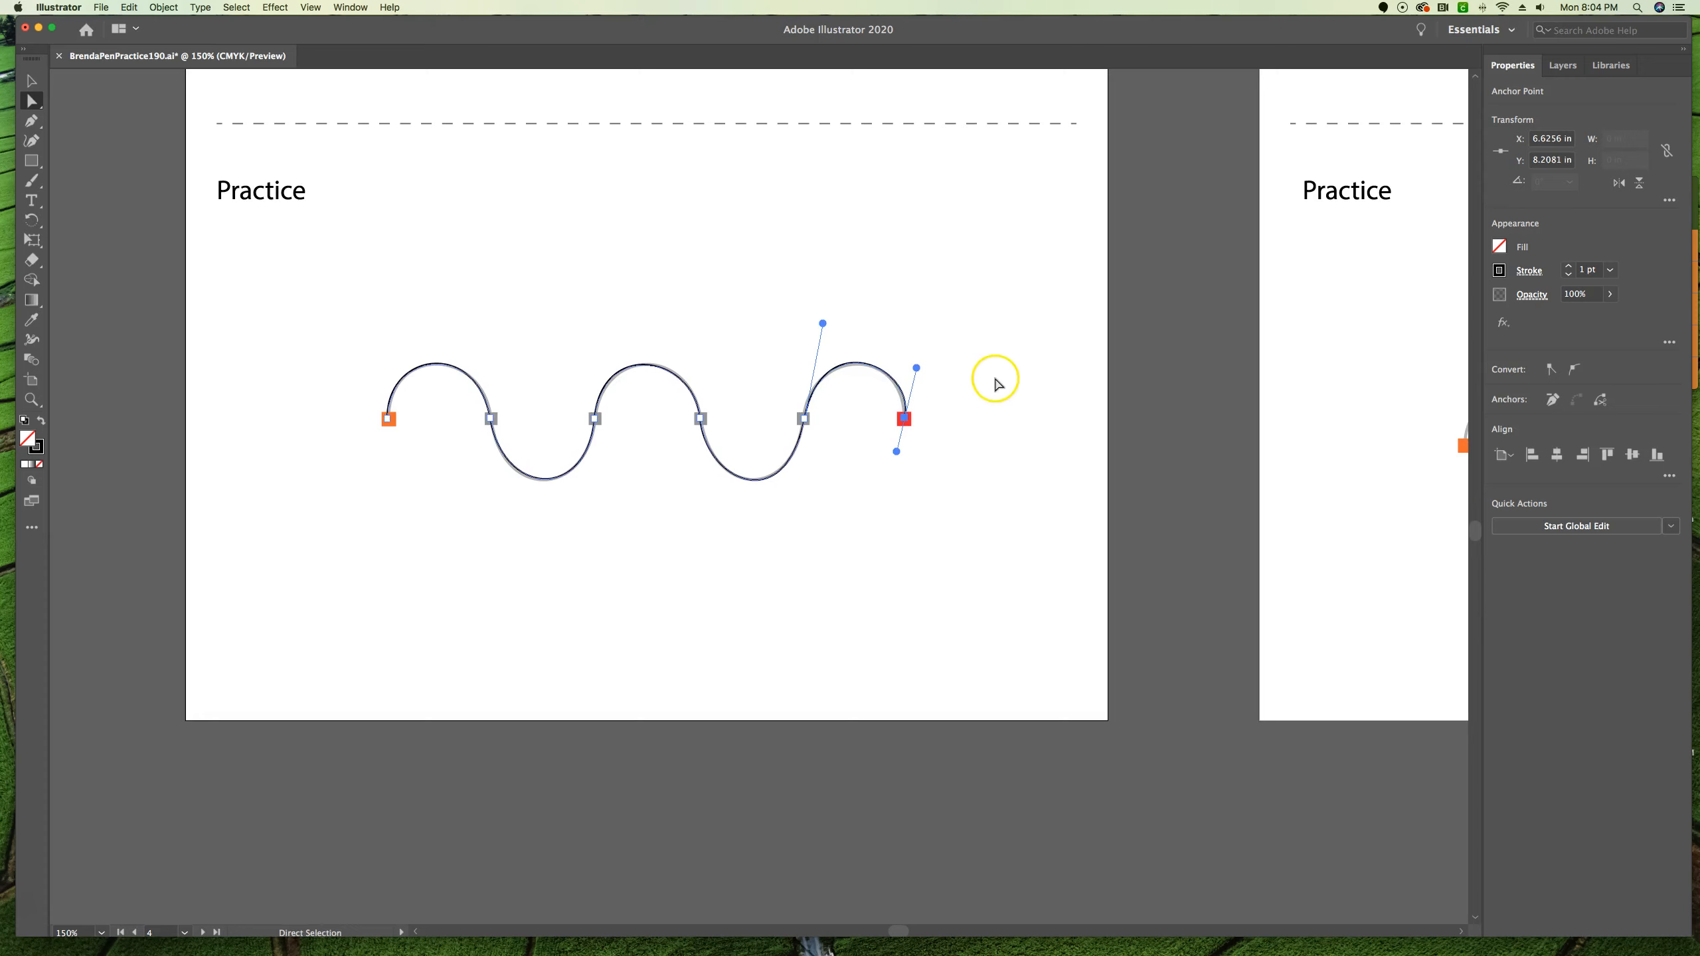
left_click(1031, 387)
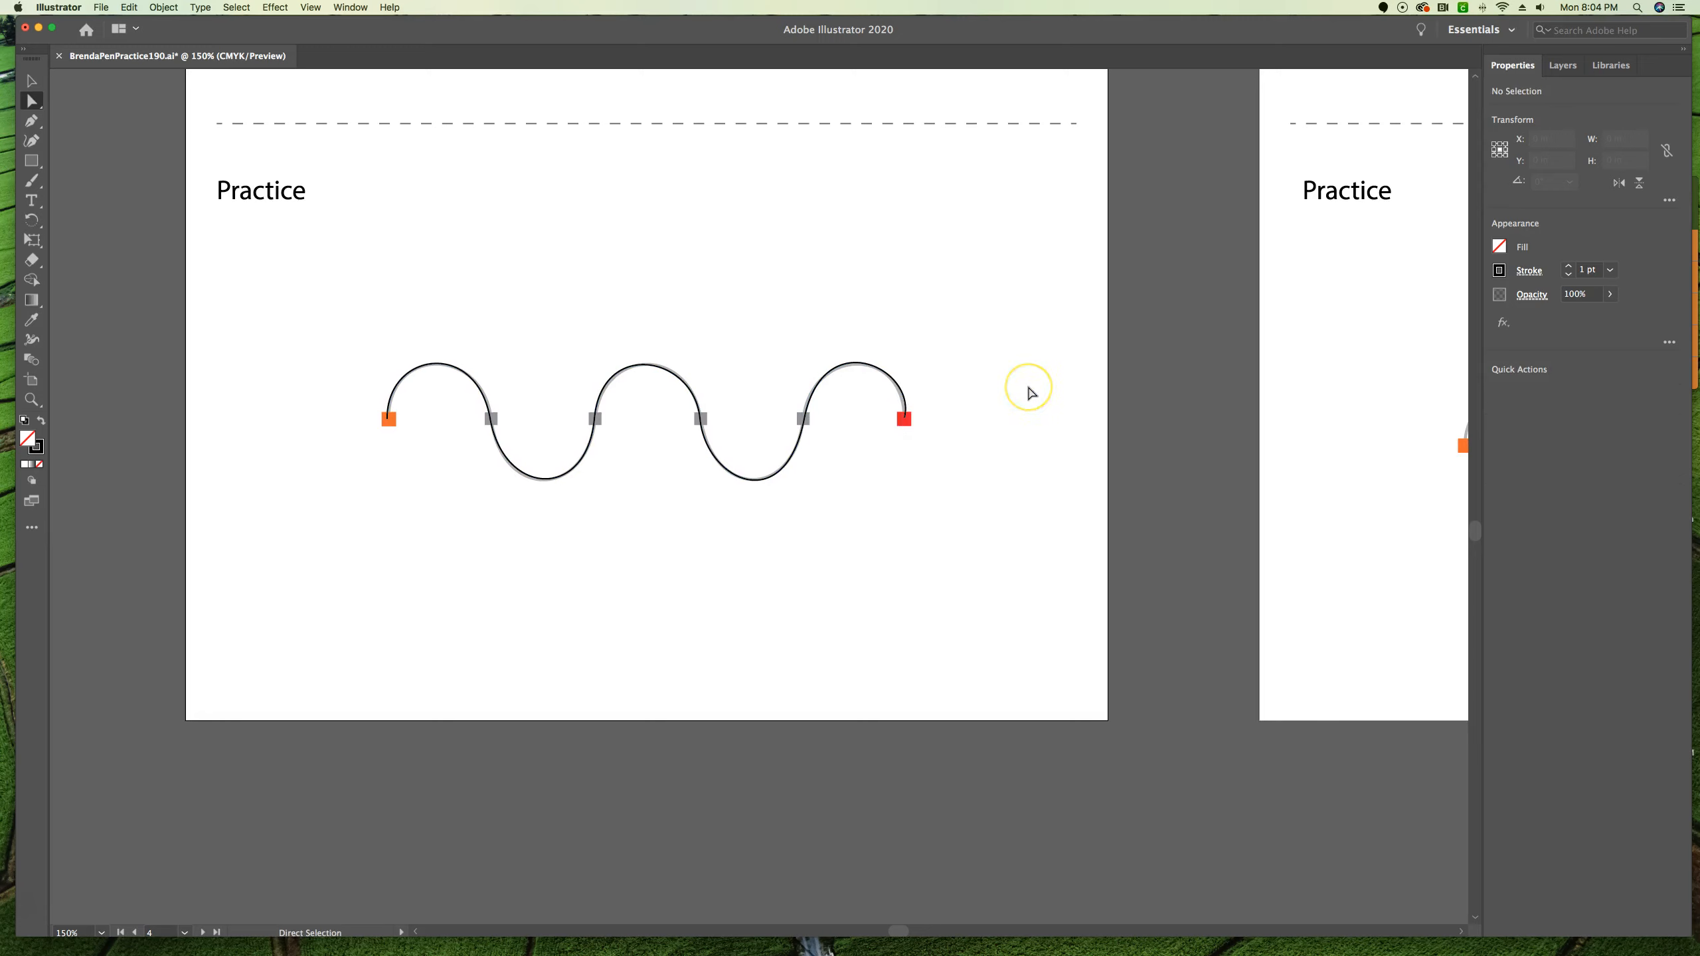